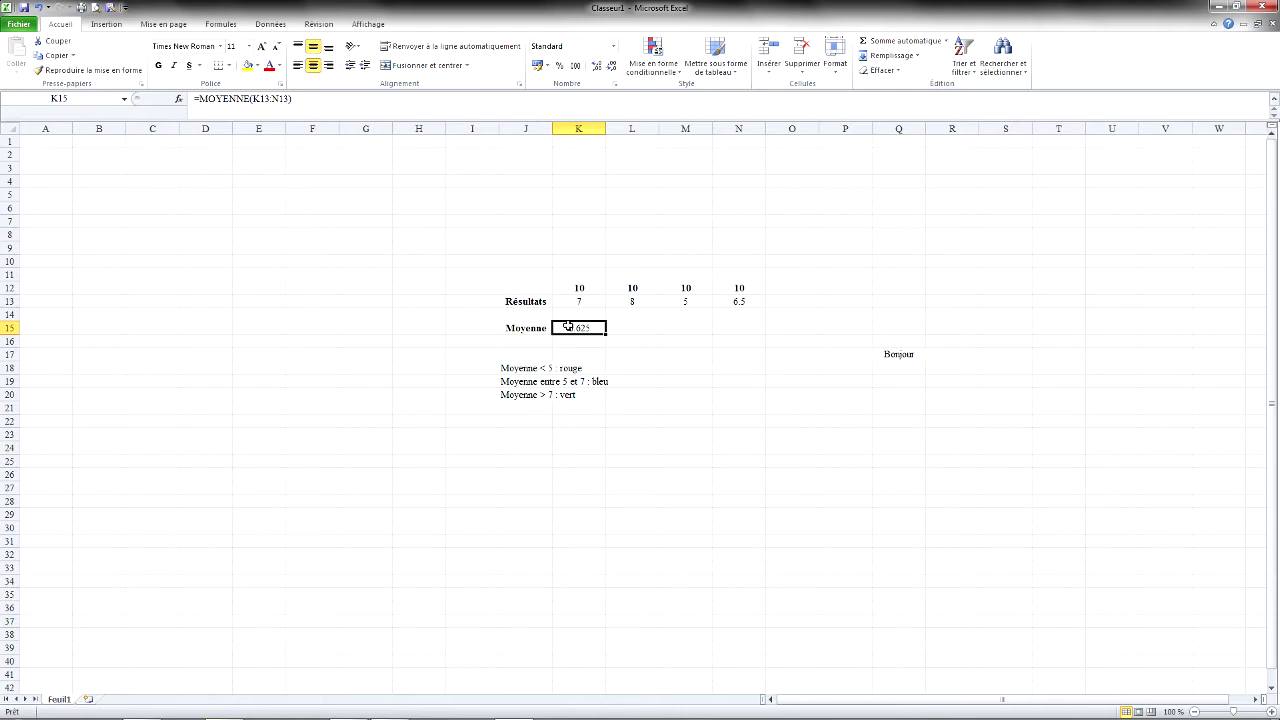
Start a Less Than conditional formatting rule on the average in K15 with threshold 5 and a custom format.
{"action": "left_click", "coordinate": [678, 73]}
{"action": "mouse_move", "coordinate": [690, 98]}
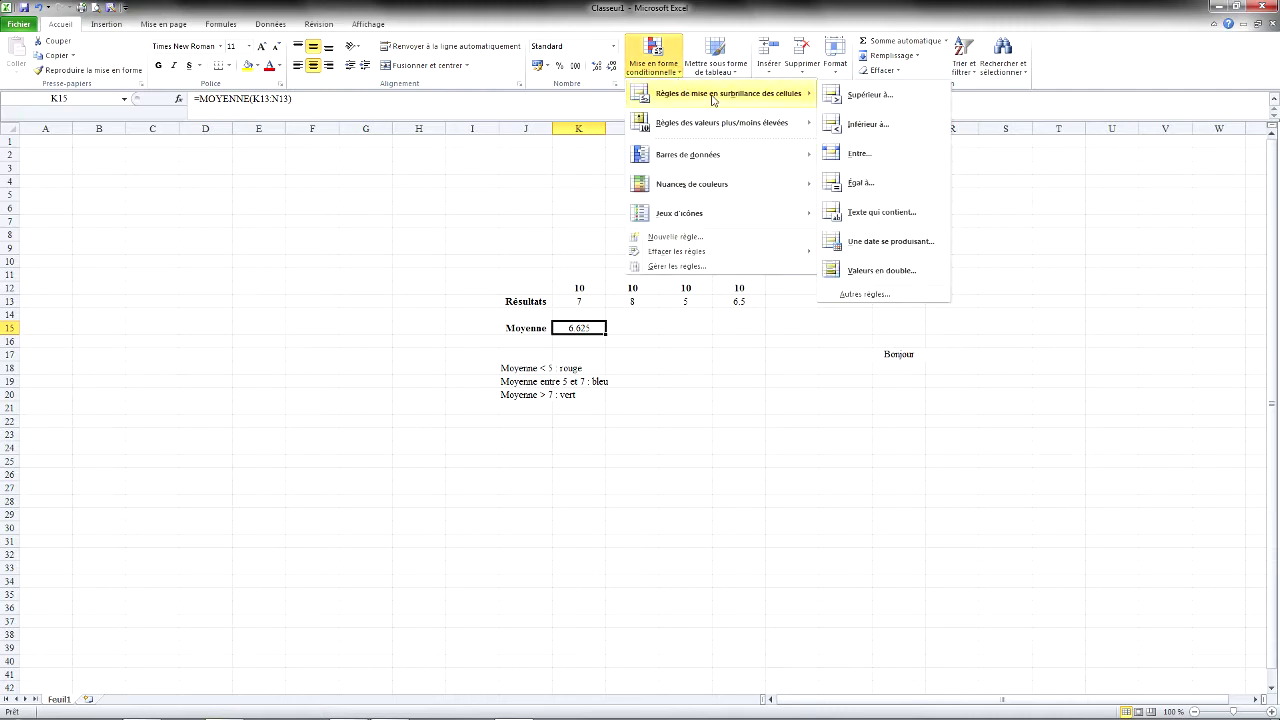
{"action": "left_click", "coordinate": [866, 127]}
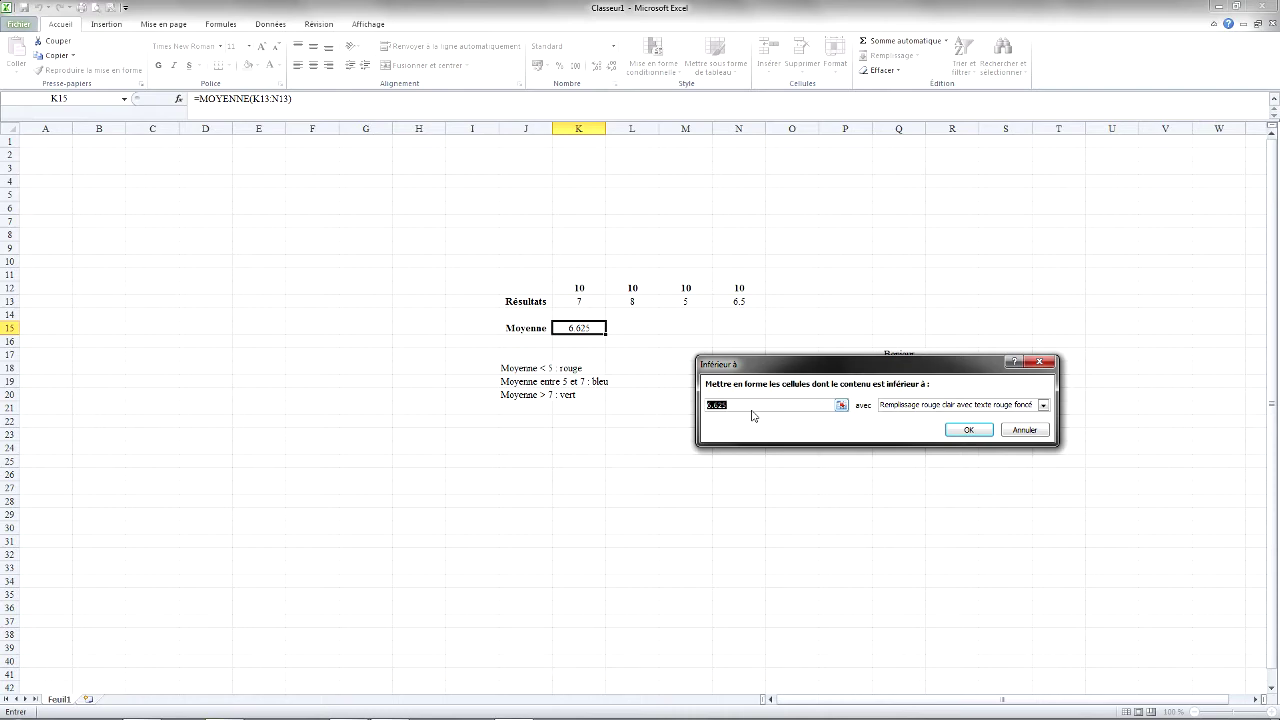
{"action": "type", "text": "5"}
{"action": "left_click", "coordinate": [1043, 406]}
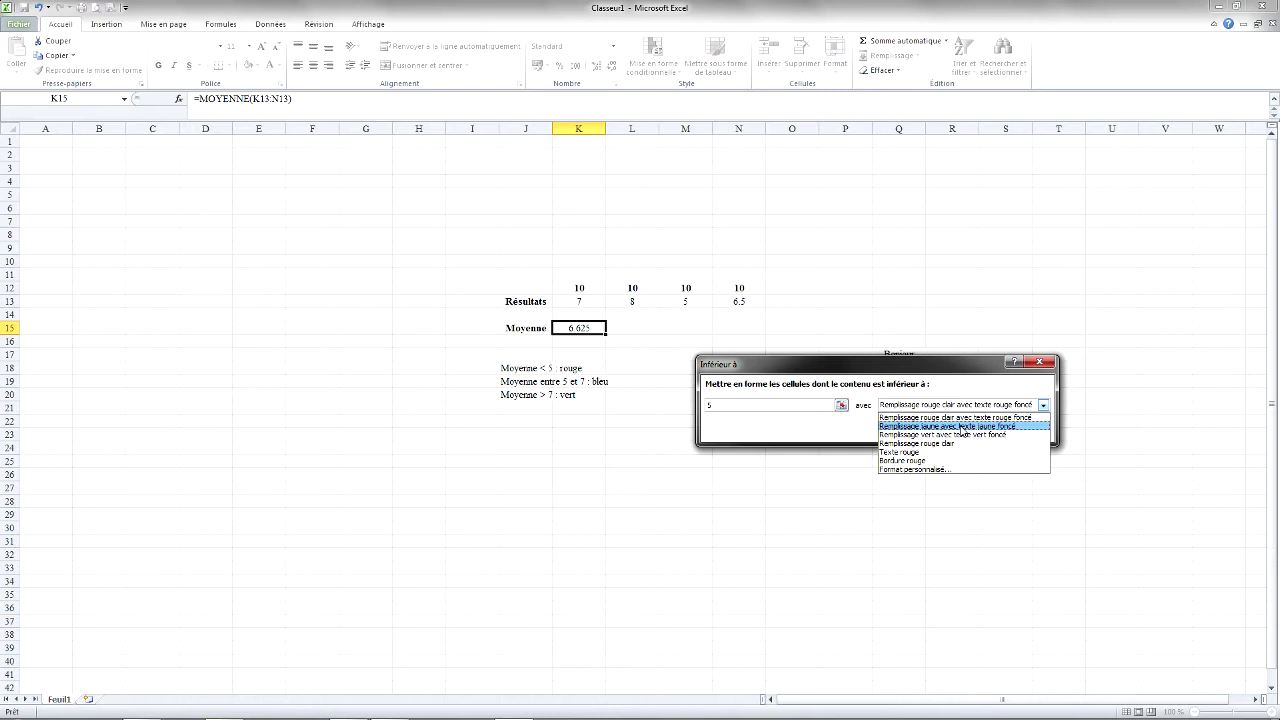
{"action": "left_click", "coordinate": [960, 479]}
{"action": "left_click", "coordinate": [998, 405]}
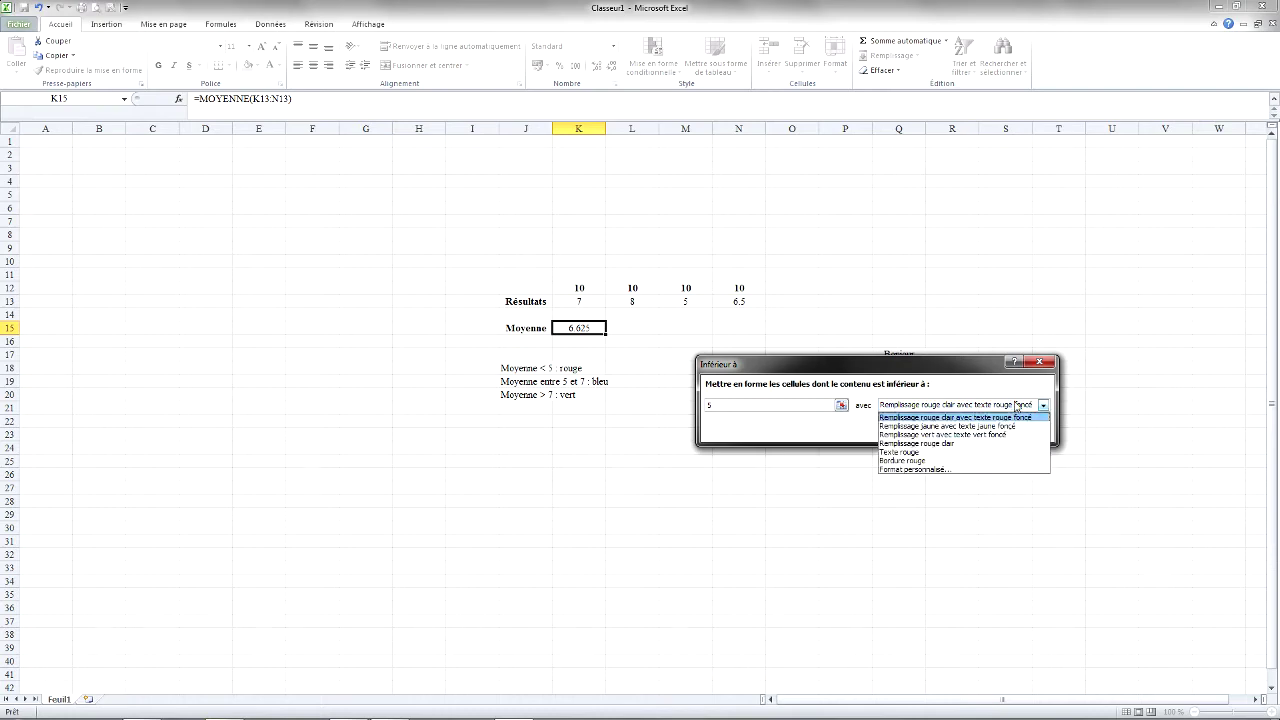
{"action": "left_click", "coordinate": [936, 468]}
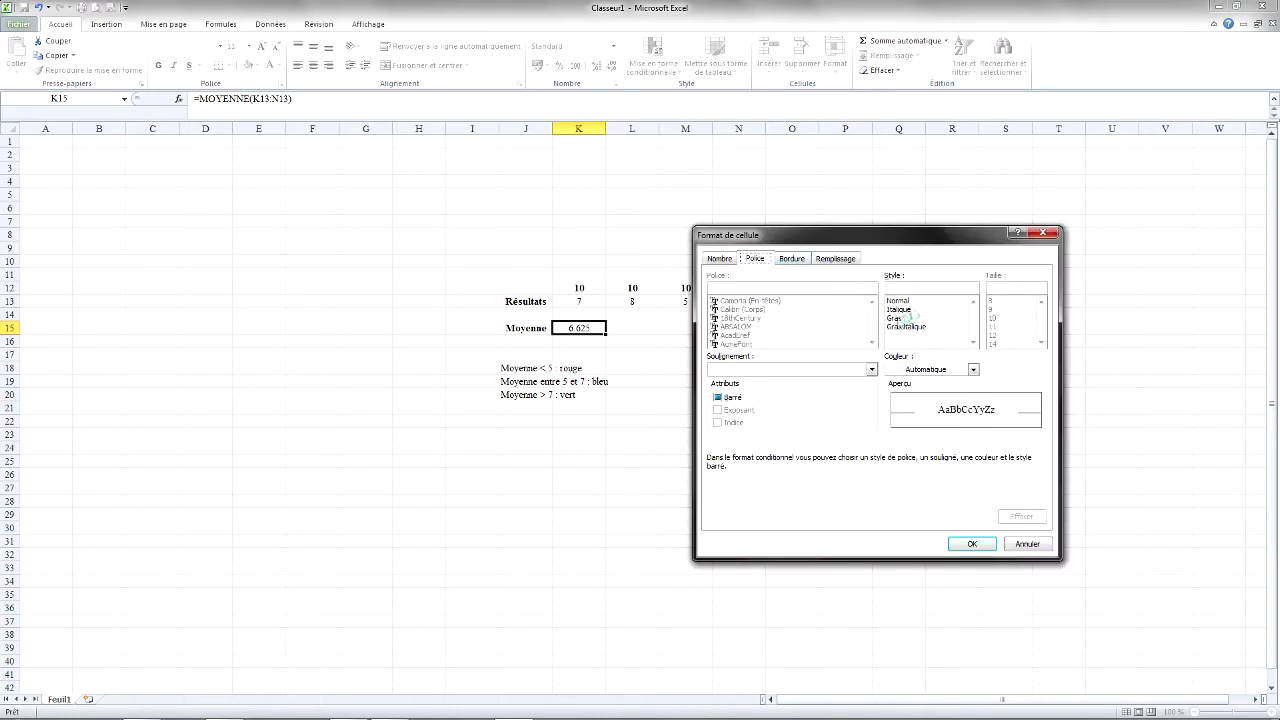
Set the rule's custom font to bold (Gras) in standard red.
{"action": "left_click", "coordinate": [899, 318]}
{"action": "left_click", "coordinate": [972, 369]}
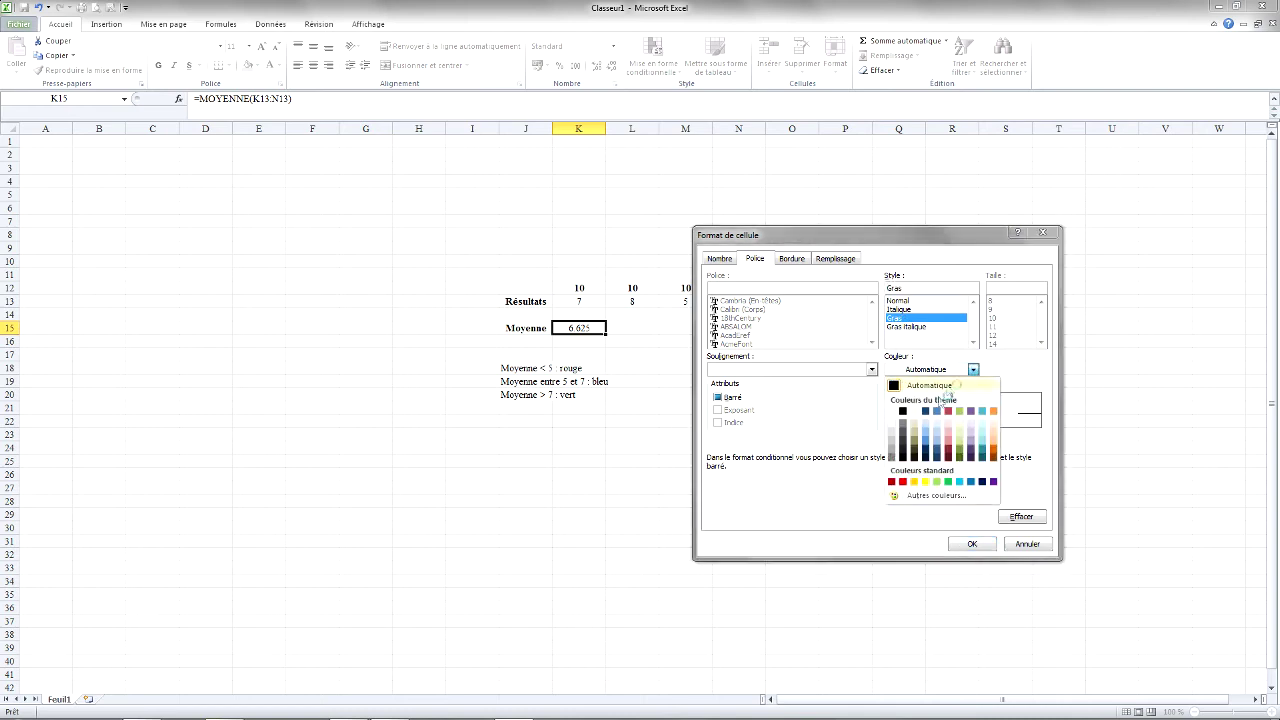
{"action": "left_click", "coordinate": [905, 477]}
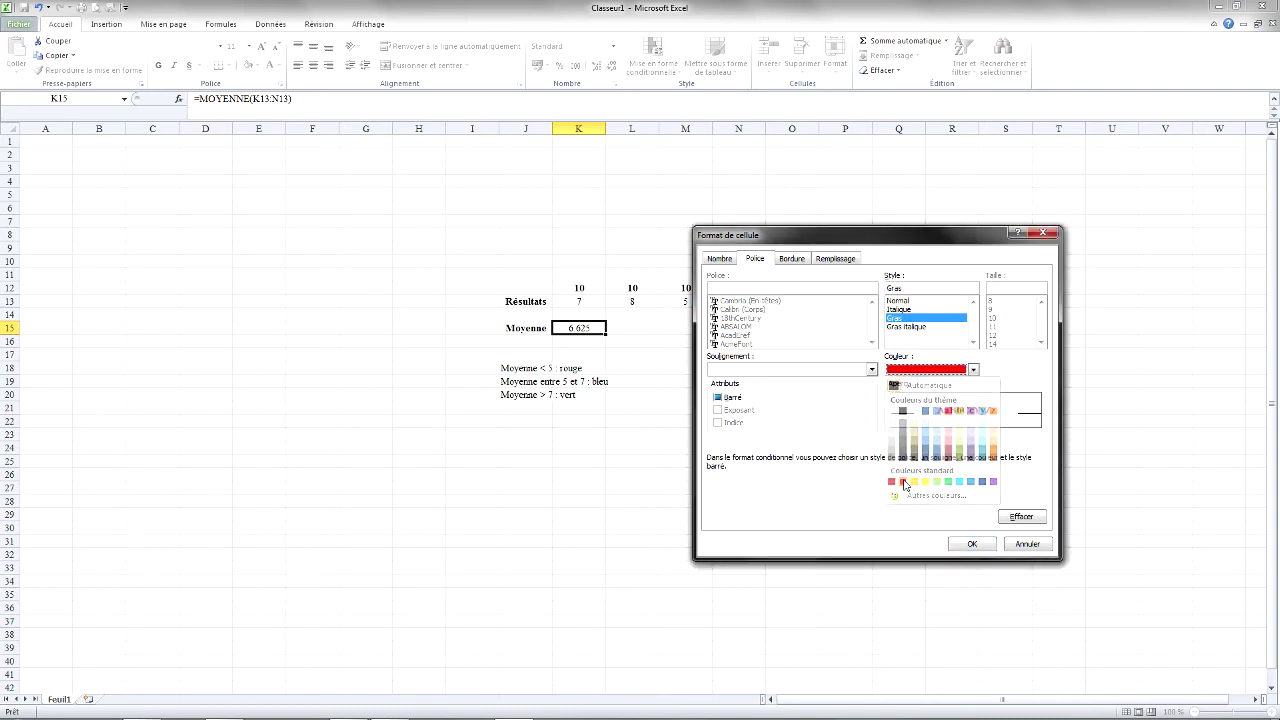
Add a red outline border to the custom format and apply the less-than-5 rule to K15.
{"action": "left_click", "coordinate": [795, 258]}
{"action": "left_click", "coordinate": [804, 397]}
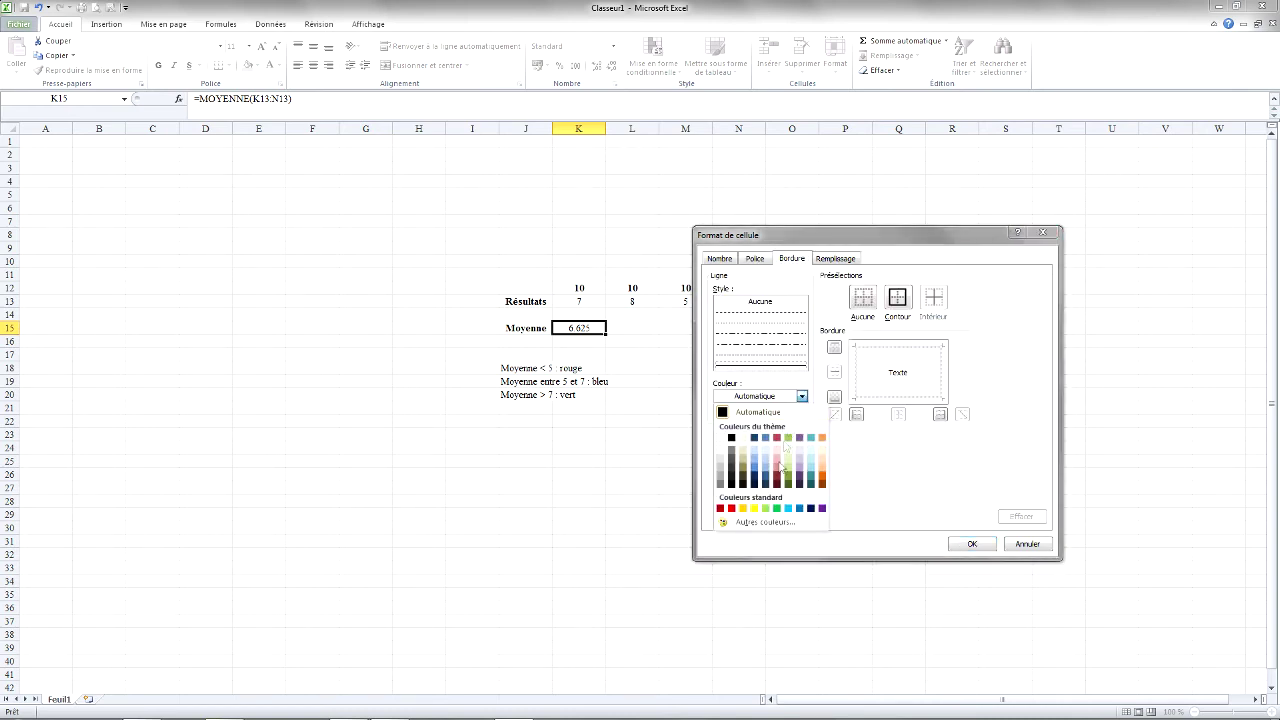
{"action": "left_click", "coordinate": [735, 510]}
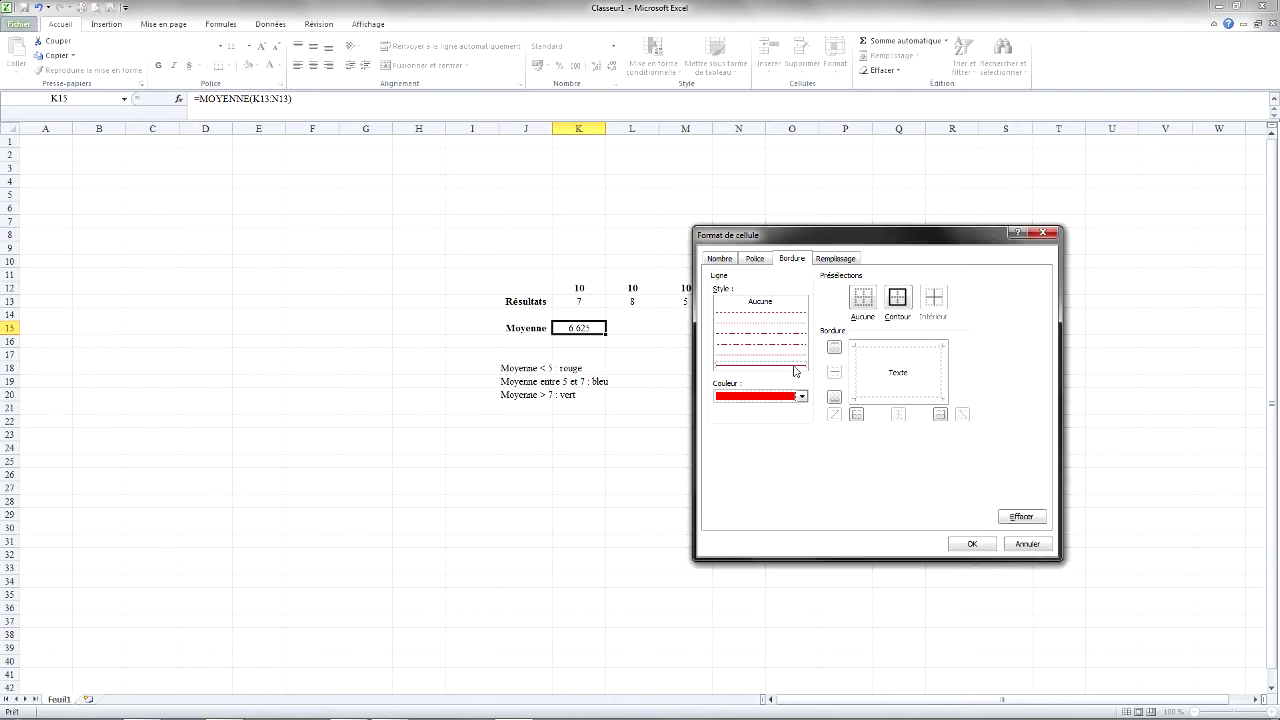
{"action": "left_click", "coordinate": [899, 305]}
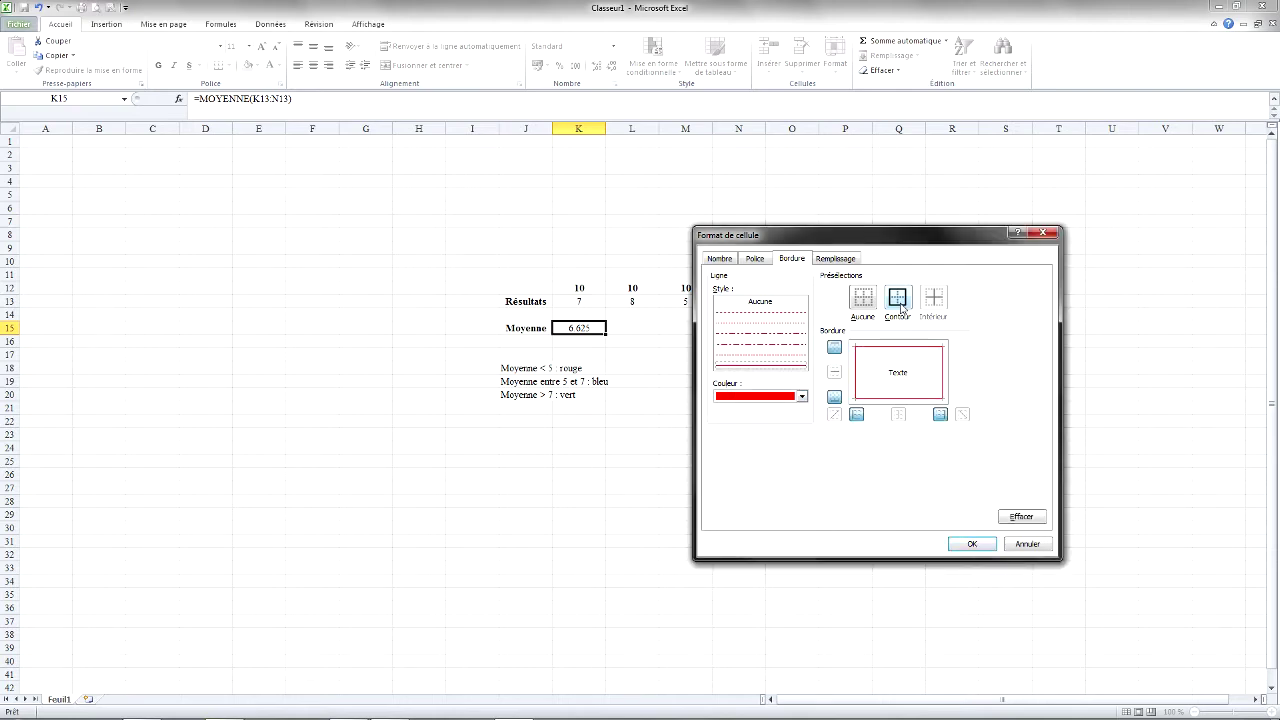
{"action": "left_click", "coordinate": [973, 544]}
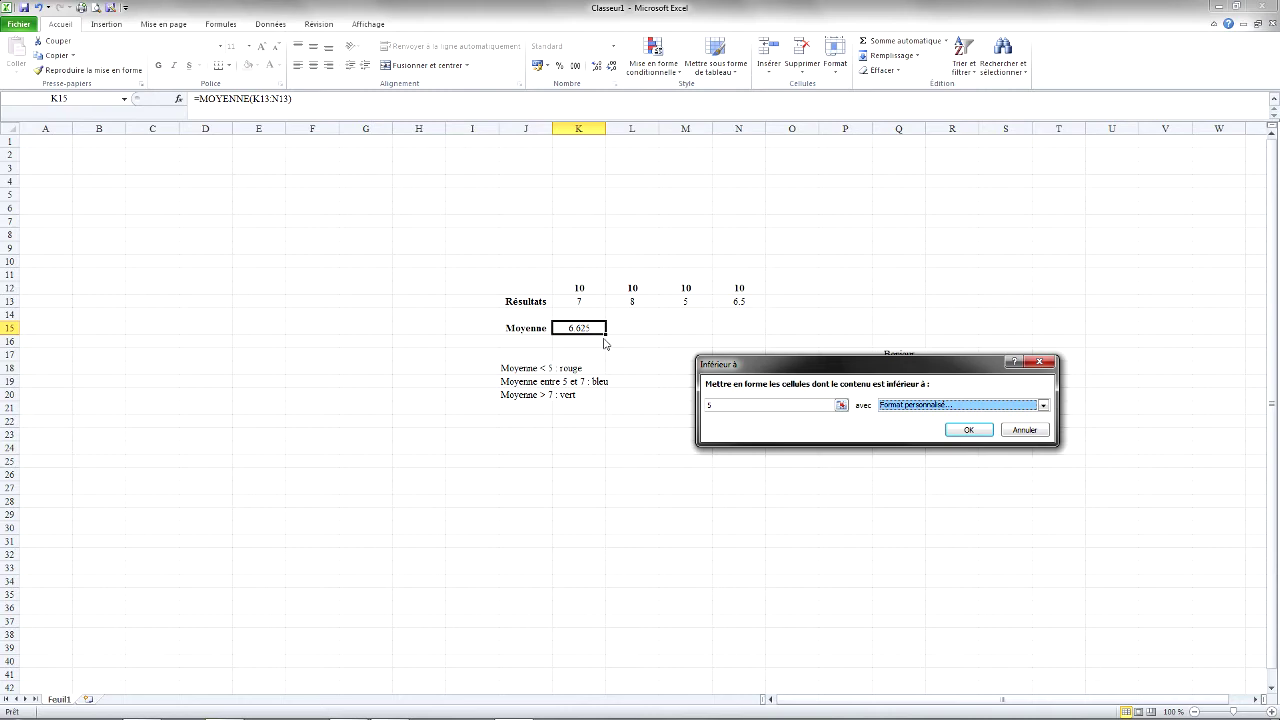
{"action": "left_click", "coordinate": [968, 430]}
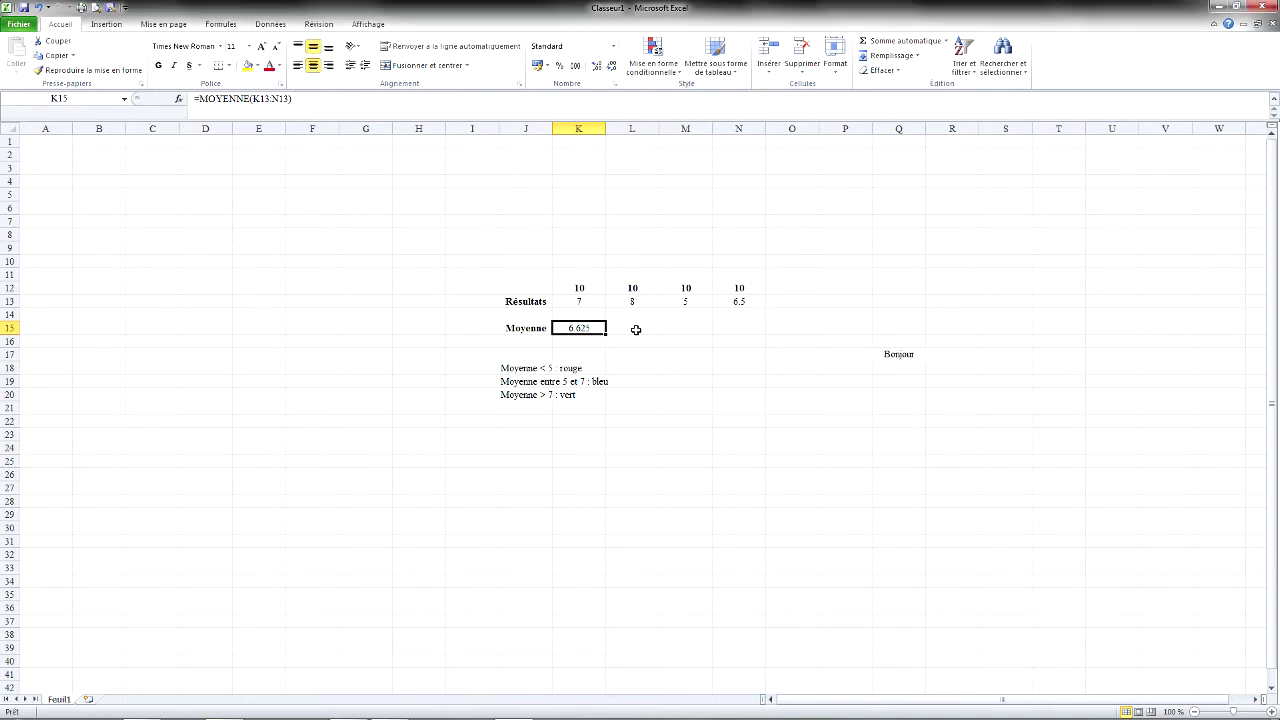
Test the less-than-5 rule by setting the first result in K13 to 0.
{"action": "left_click", "coordinate": [594, 300]}
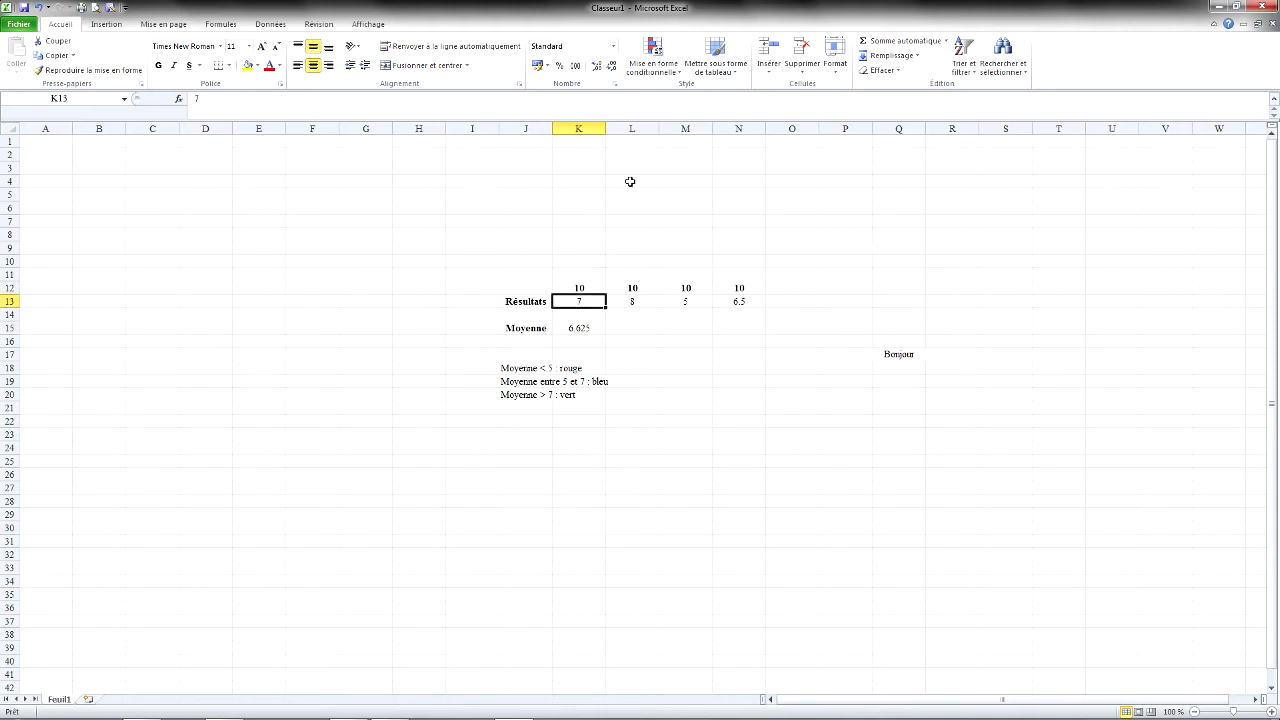
{"action": "type", "text": "0"}
{"action": "key", "text": "Return"}
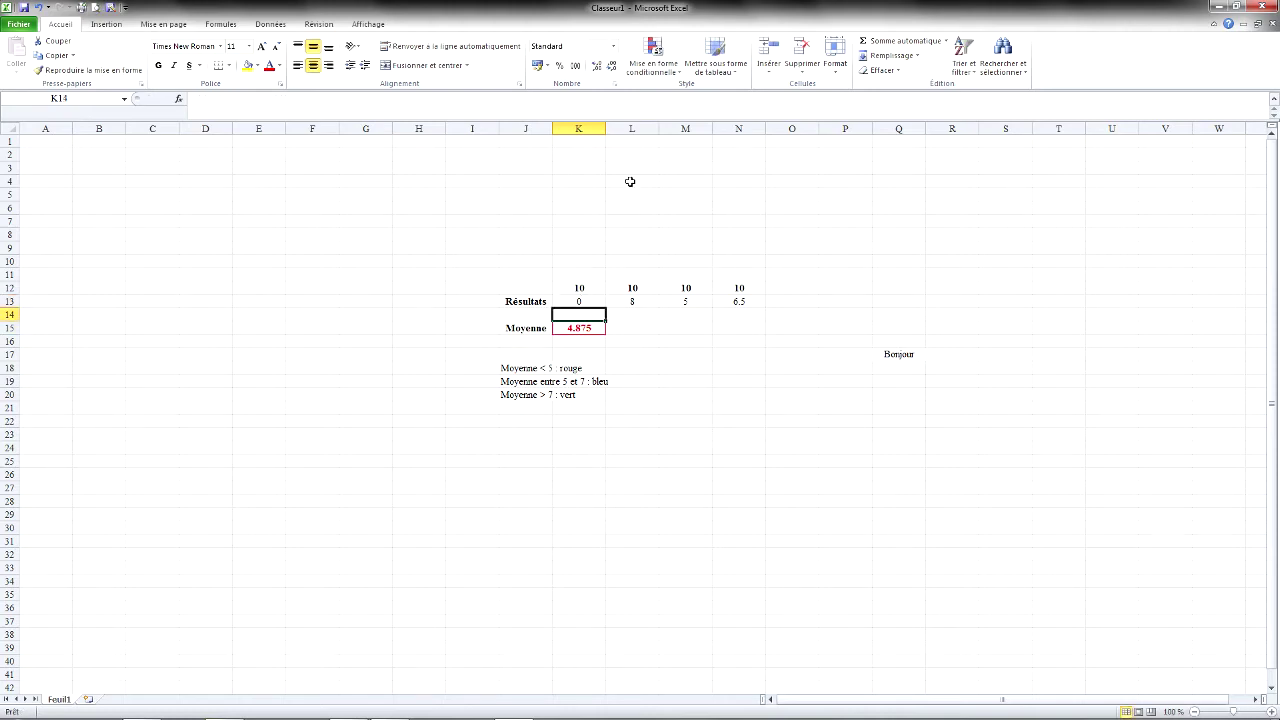
{"action": "left_click", "coordinate": [629, 326]}
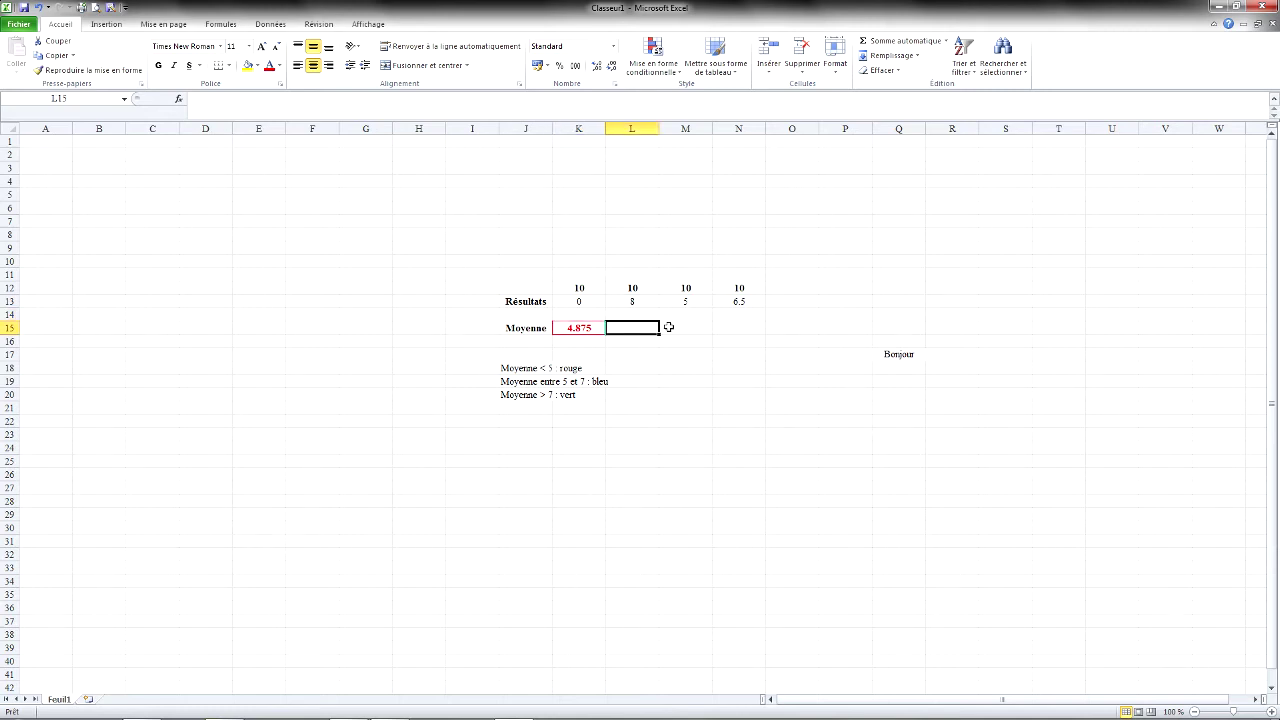
Undo the test entry in K13.
{"action": "left_click", "coordinate": [572, 299]}
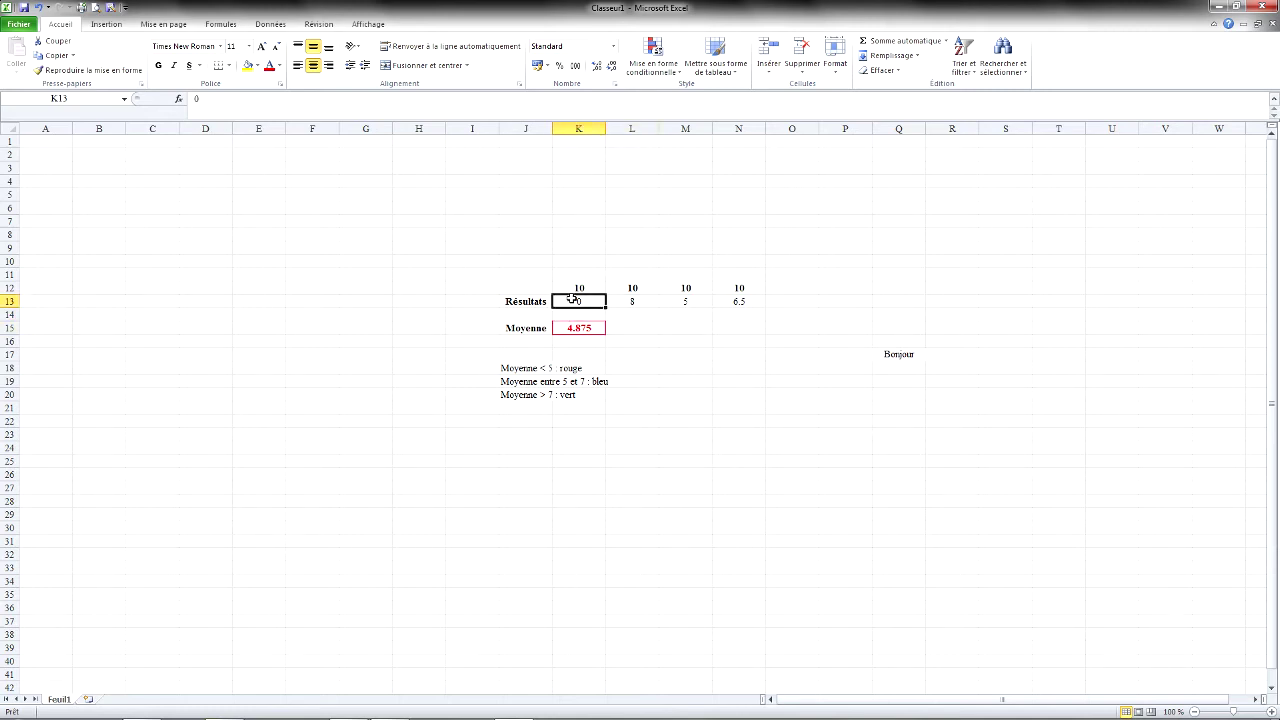
{"action": "key", "text": "ctrl+z"}
{"action": "left_click", "coordinate": [620, 328]}
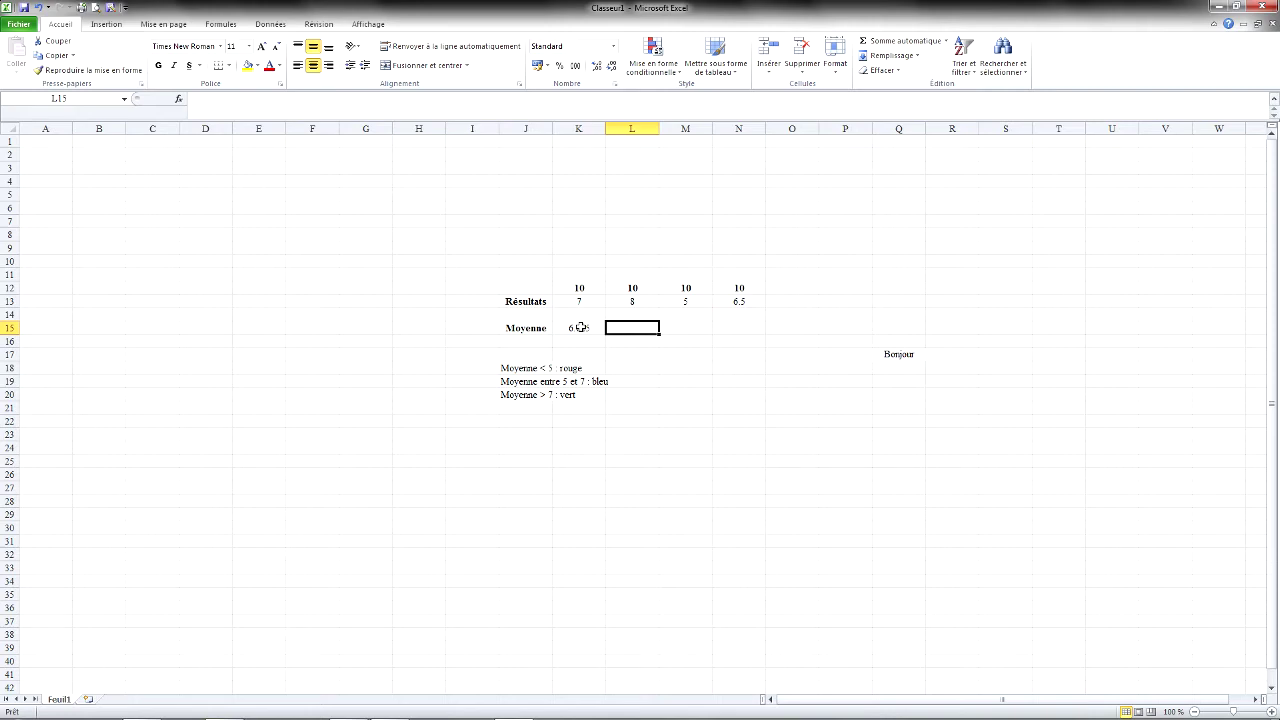
Start a Greater Than conditional formatting rule on the average in K15 with threshold 7 and a custom format.
{"action": "left_click", "coordinate": [580, 327]}
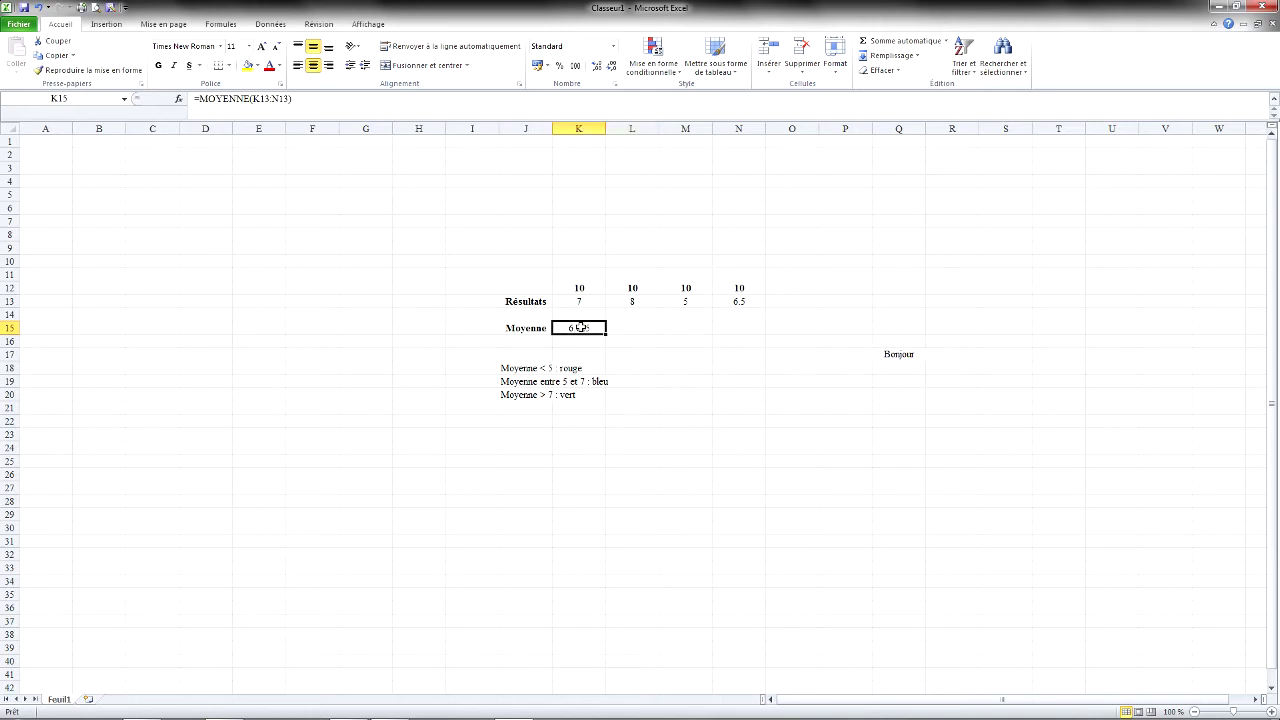
{"action": "left_click", "coordinate": [678, 72]}
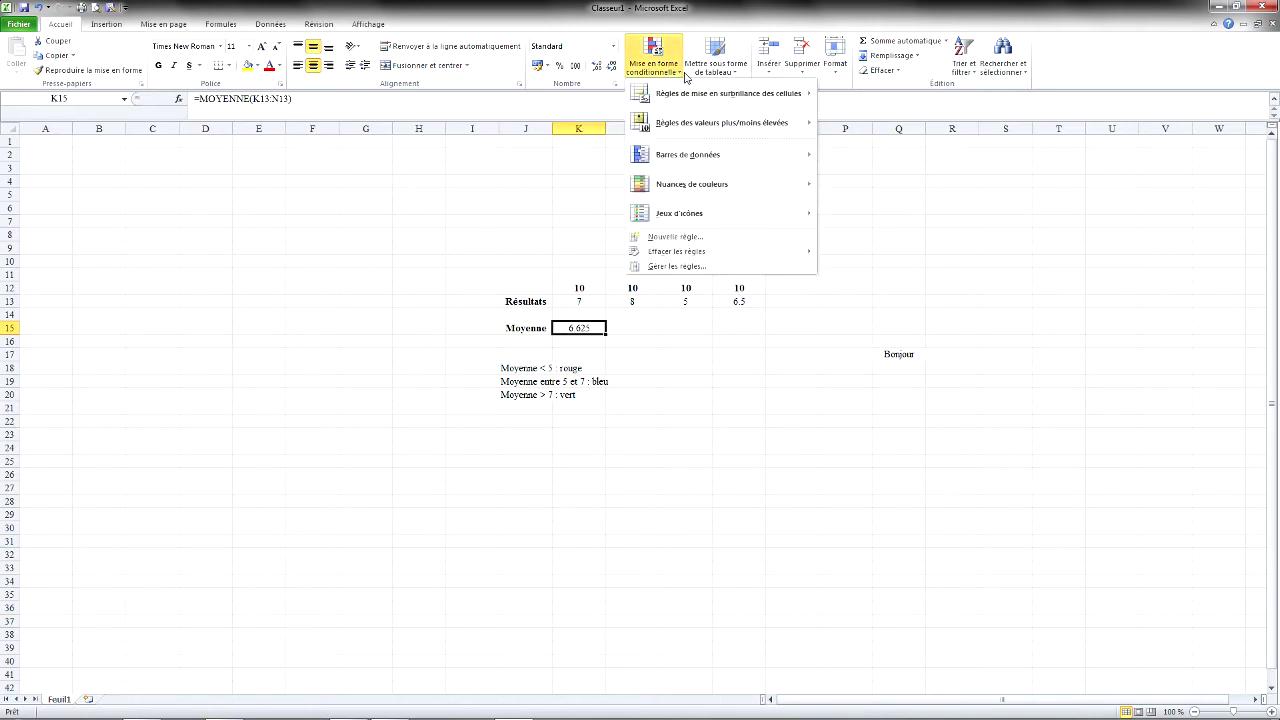
{"action": "mouse_move", "coordinate": [752, 100]}
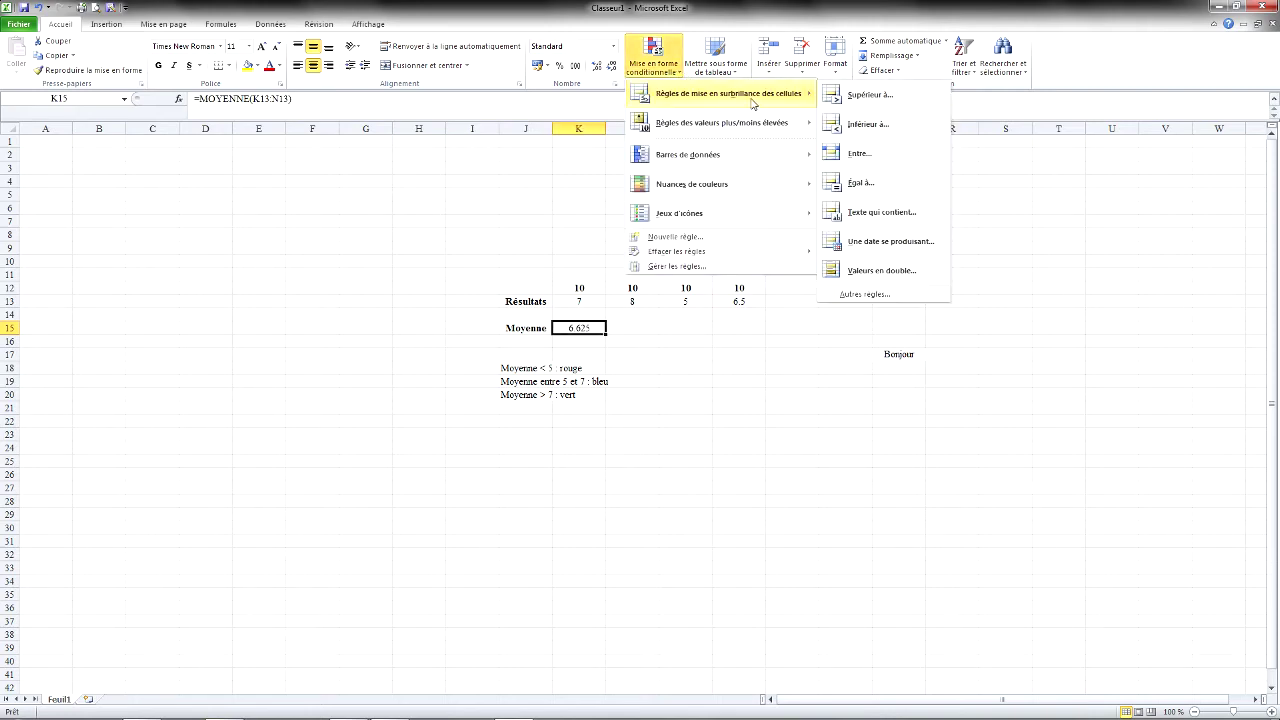
{"action": "left_click", "coordinate": [900, 103]}
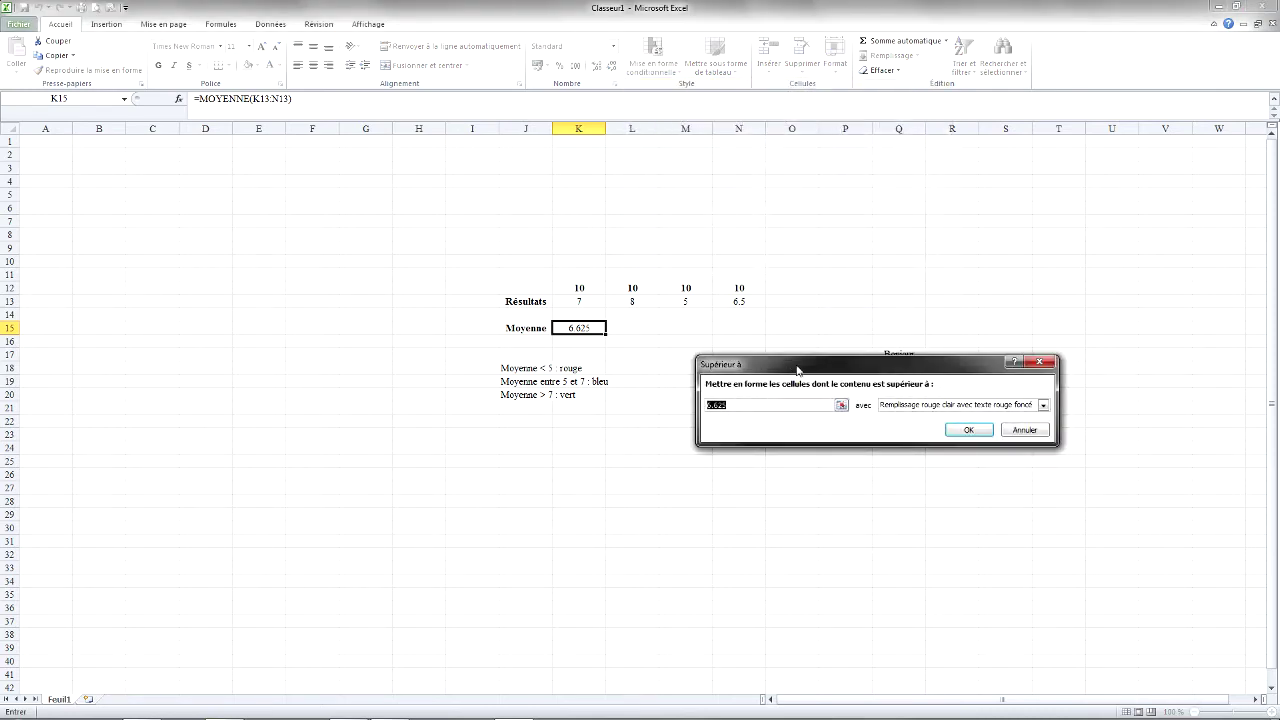
{"action": "type", "text": "7"}
{"action": "left_click", "coordinate": [1043, 405]}
{"action": "left_click", "coordinate": [922, 469]}
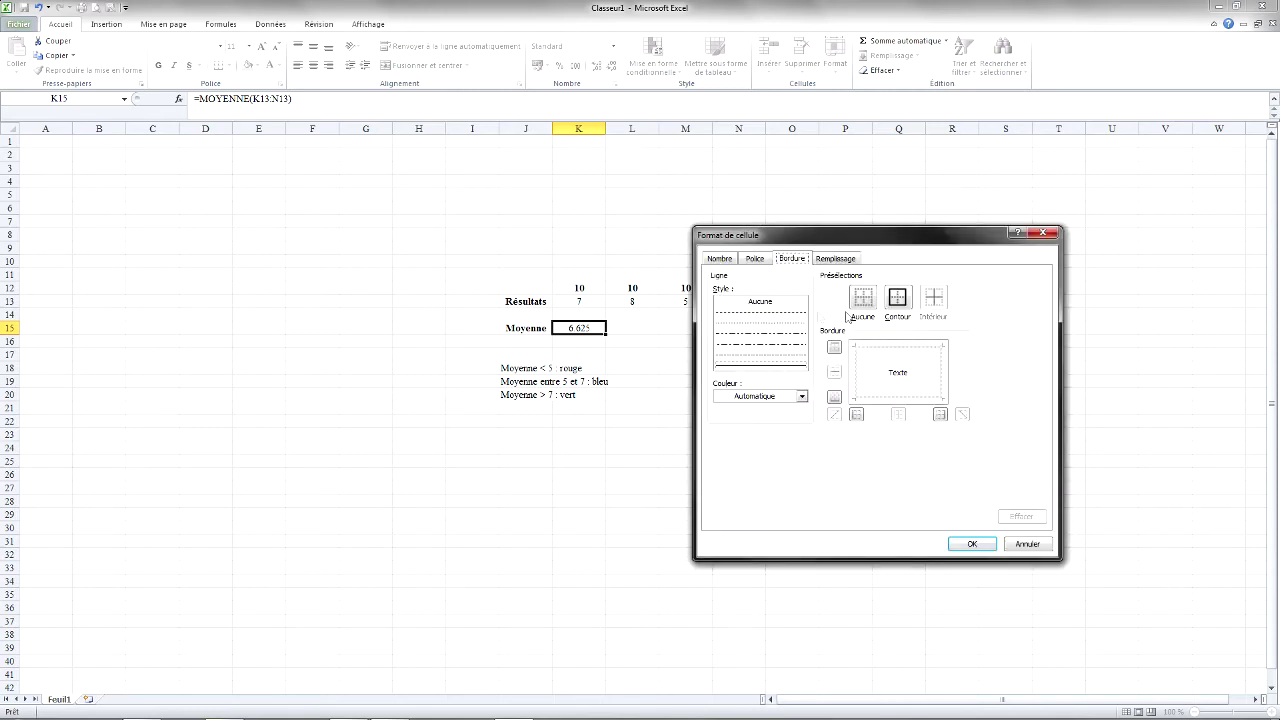
Set the custom font to green bold italic (Gras italique) and apply the greater-than-7 rule to K15.
{"action": "left_click", "coordinate": [755, 259]}
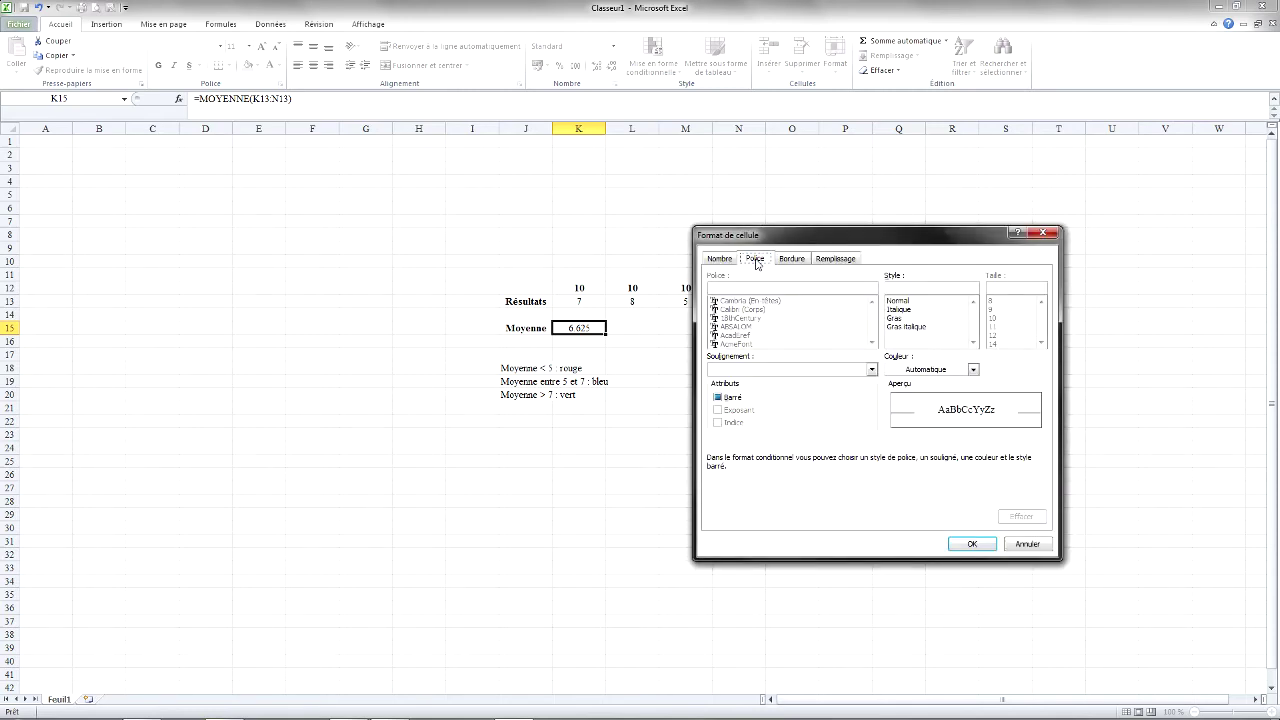
{"action": "left_click", "coordinate": [973, 369]}
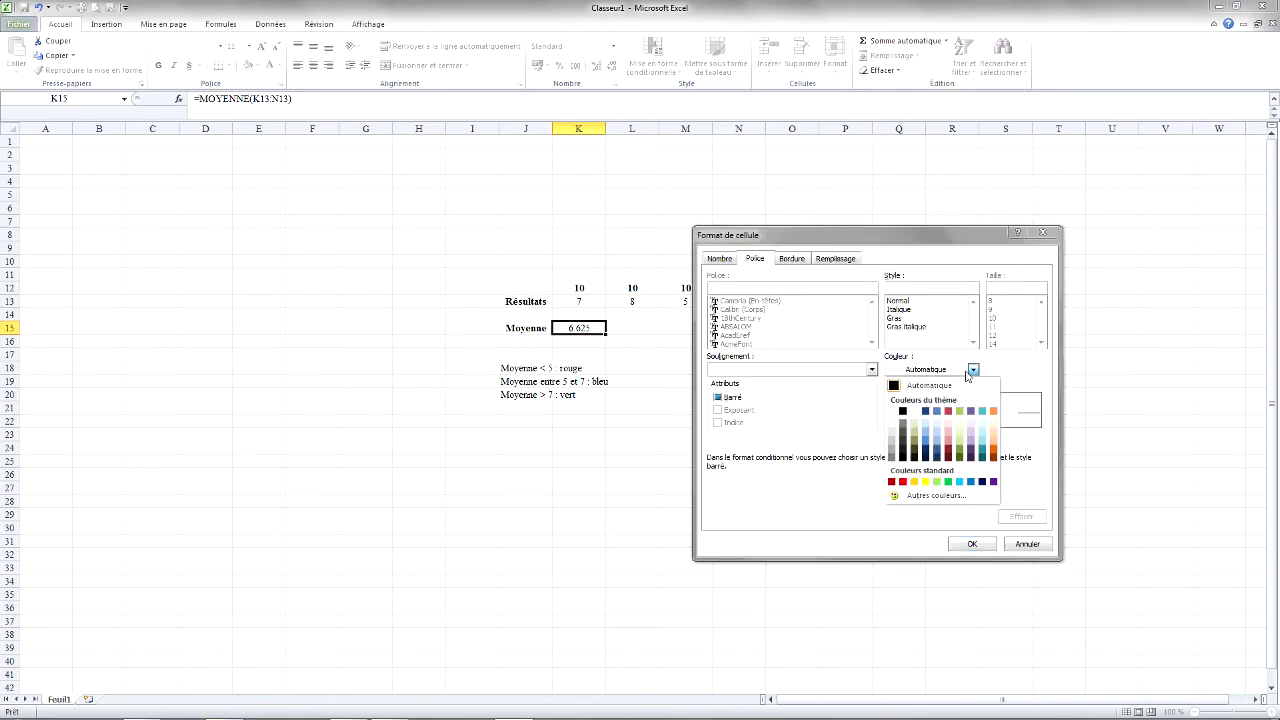
{"action": "left_click", "coordinate": [949, 482]}
{"action": "left_click", "coordinate": [904, 309]}
{"action": "left_click", "coordinate": [901, 318]}
{"action": "left_click", "coordinate": [920, 327]}
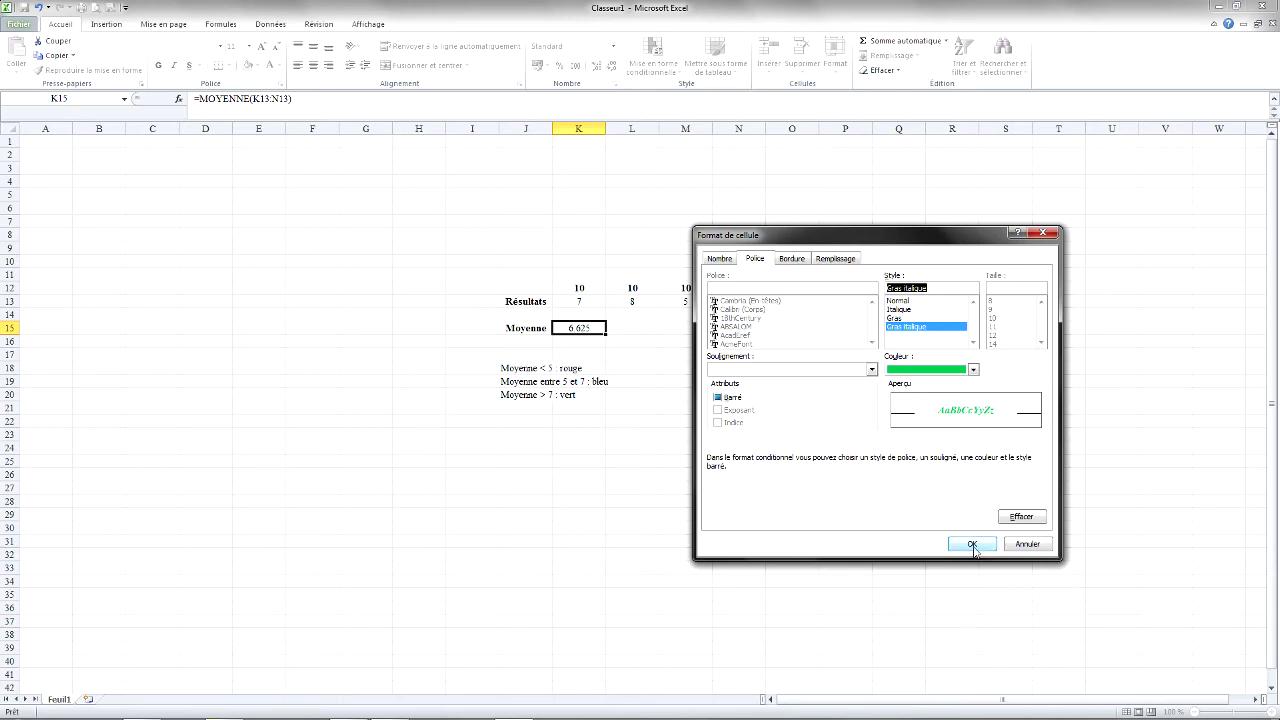
{"action": "left_click", "coordinate": [972, 545]}
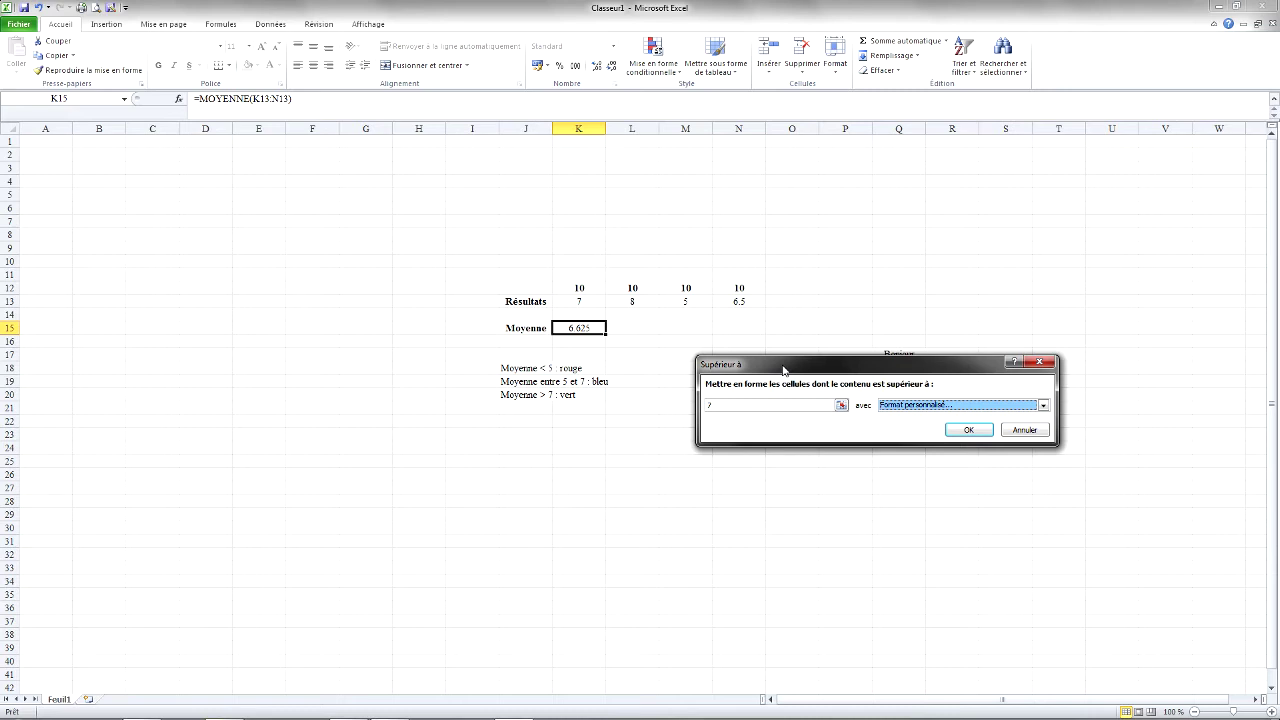
{"action": "left_click", "coordinate": [966, 430]}
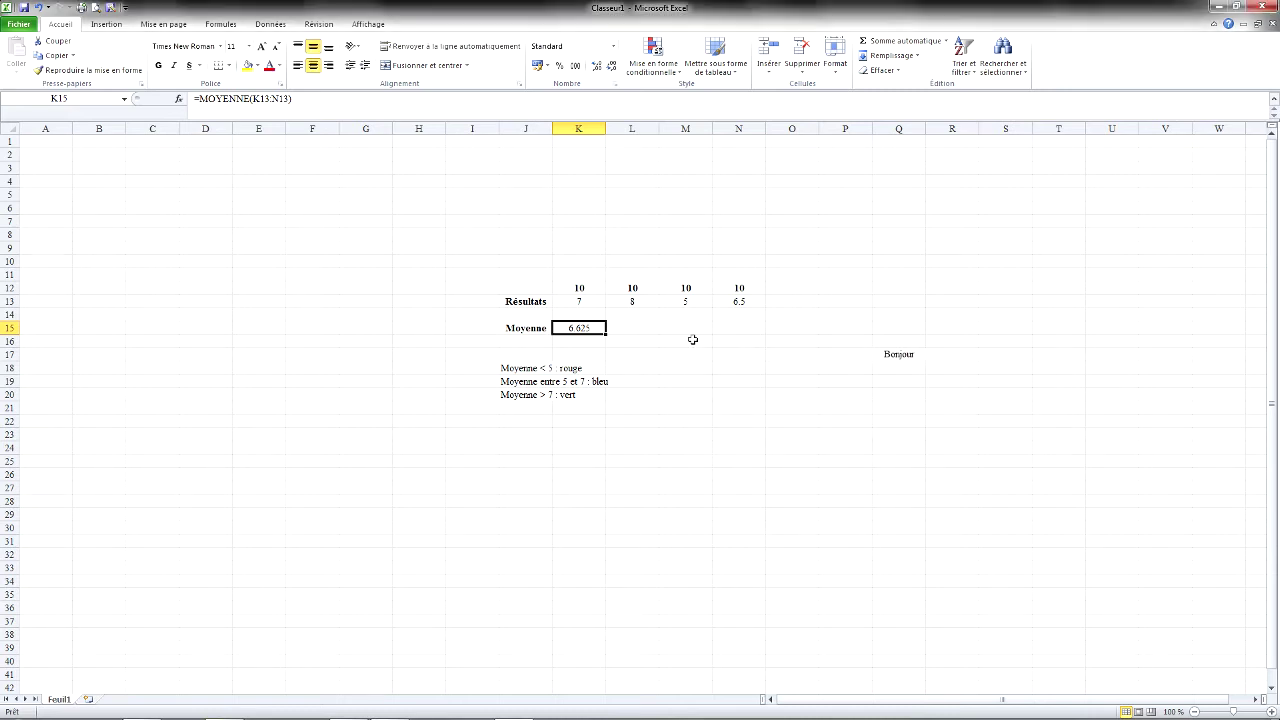
Test the greater-than-7 rule by setting the first result in K13 to 10.
{"action": "left_click", "coordinate": [590, 301]}
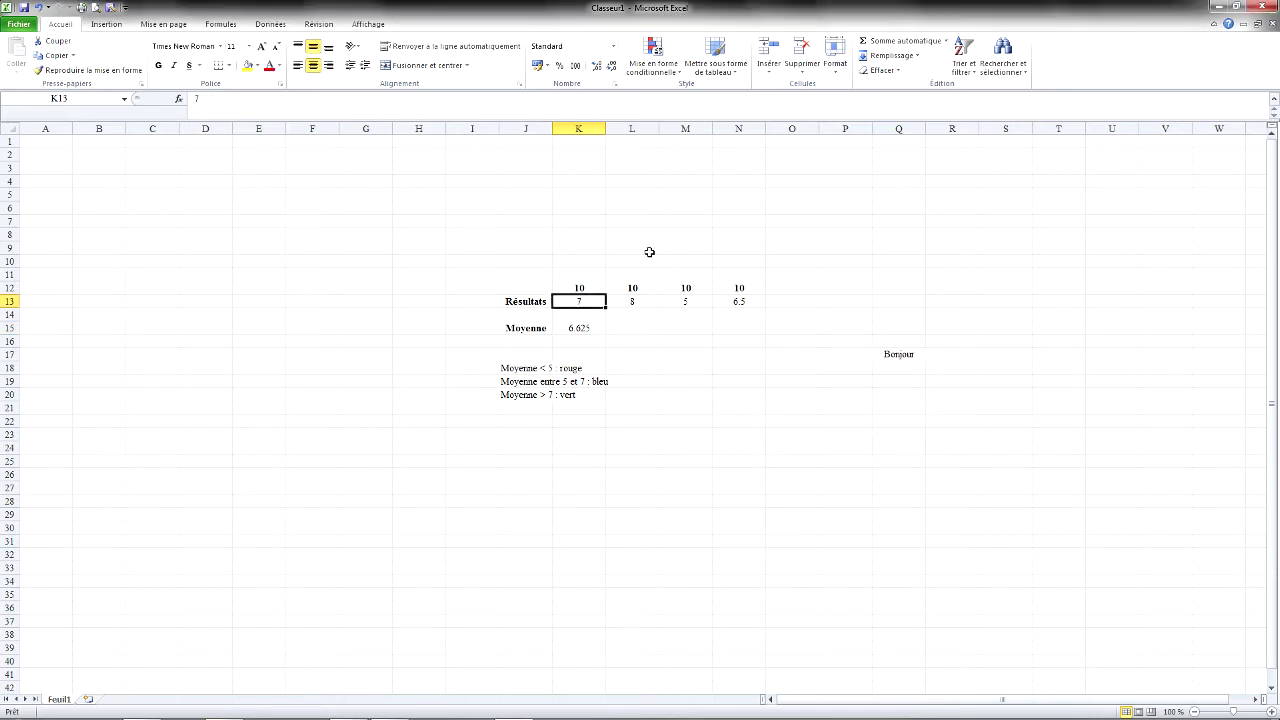
{"action": "type", "text": "10"}
{"action": "key", "text": "Return"}
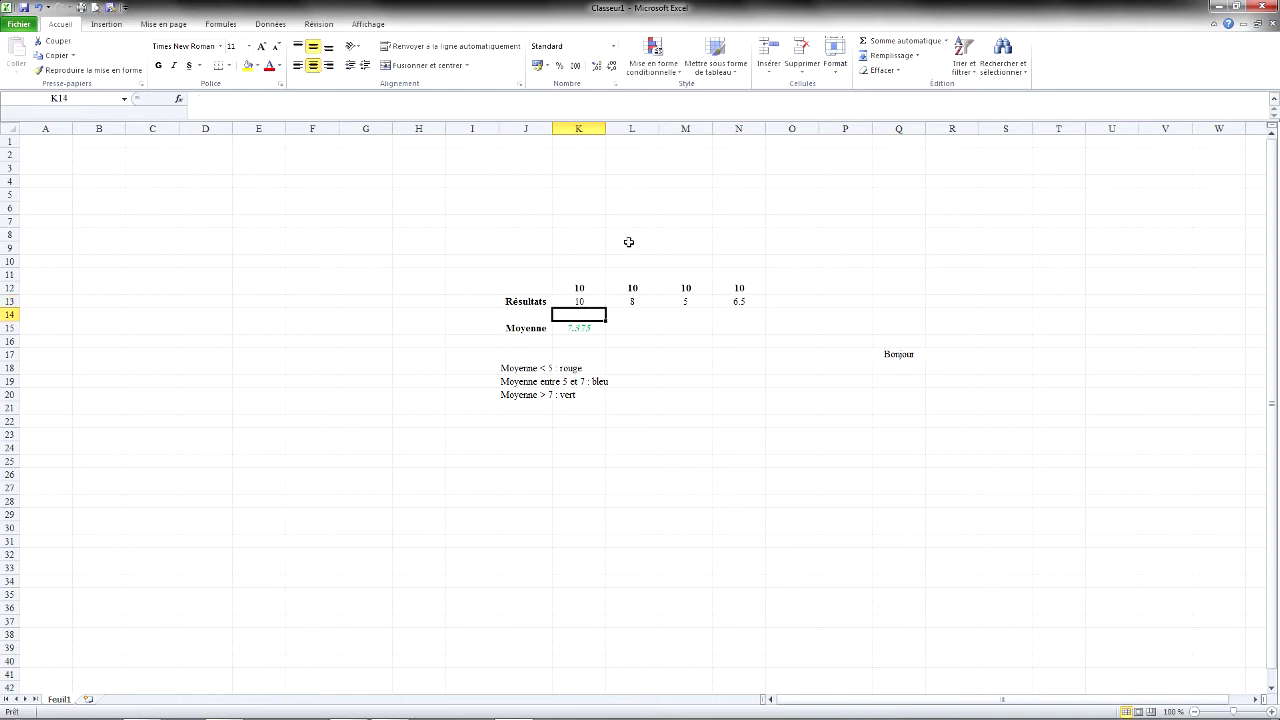
{"action": "left_click", "coordinate": [648, 326]}
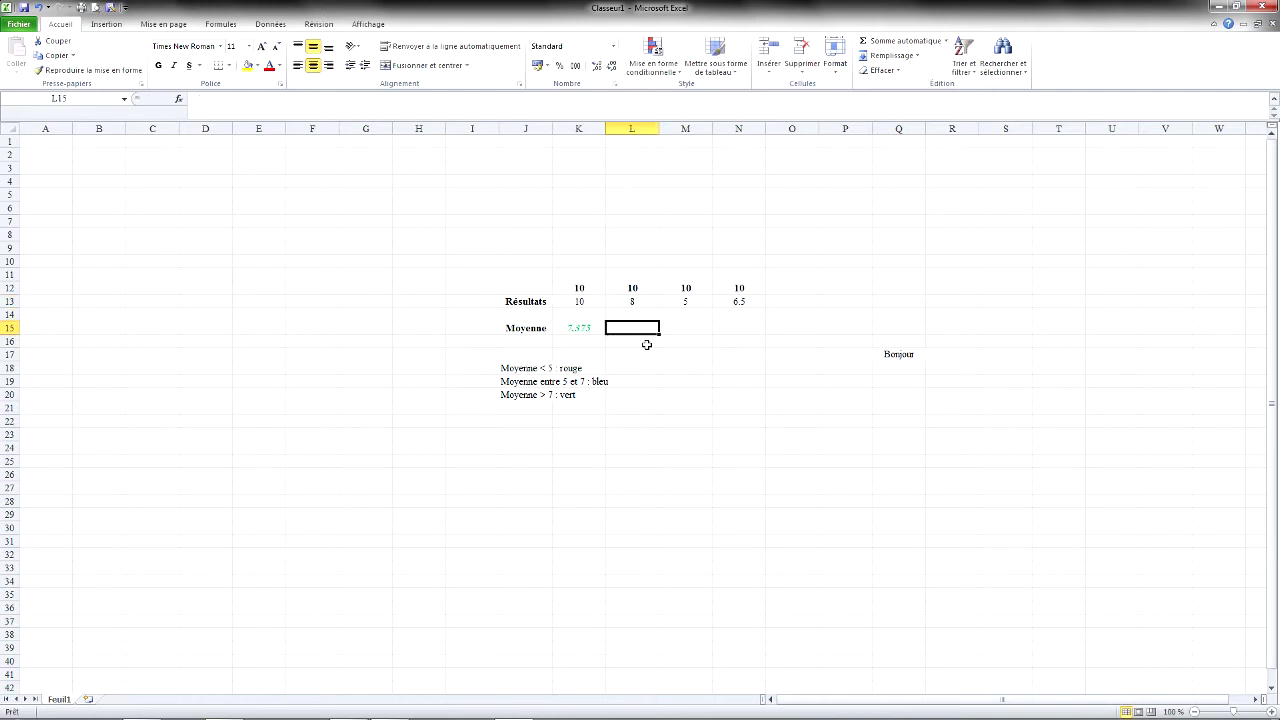
Restore the first result in K13 to 7.
{"action": "left_click", "coordinate": [594, 326]}
{"action": "left_click", "coordinate": [574, 300]}
{"action": "type", "text": "7"}
{"action": "key", "text": "Return"}
{"action": "left_click", "coordinate": [625, 329]}
Change the regular font colour of the average in K15 to standard light blue.
{"action": "key", "text": "Left"}
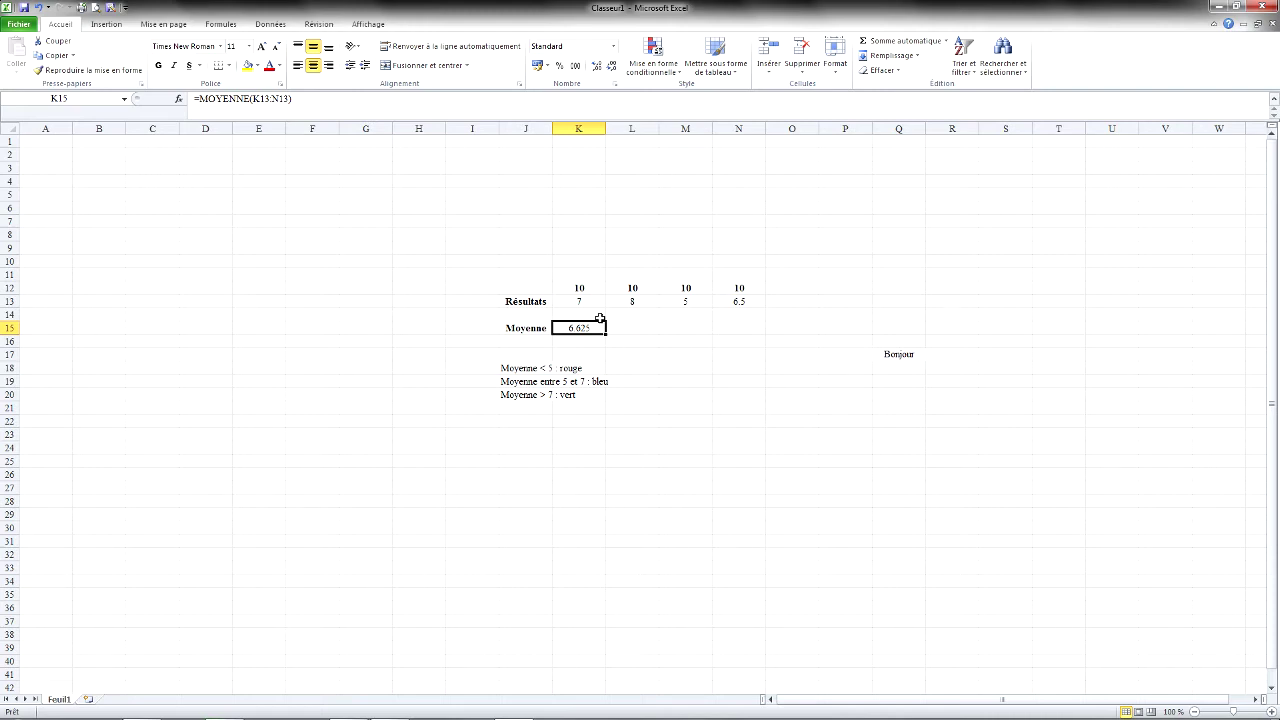
{"action": "left_click", "coordinate": [280, 65]}
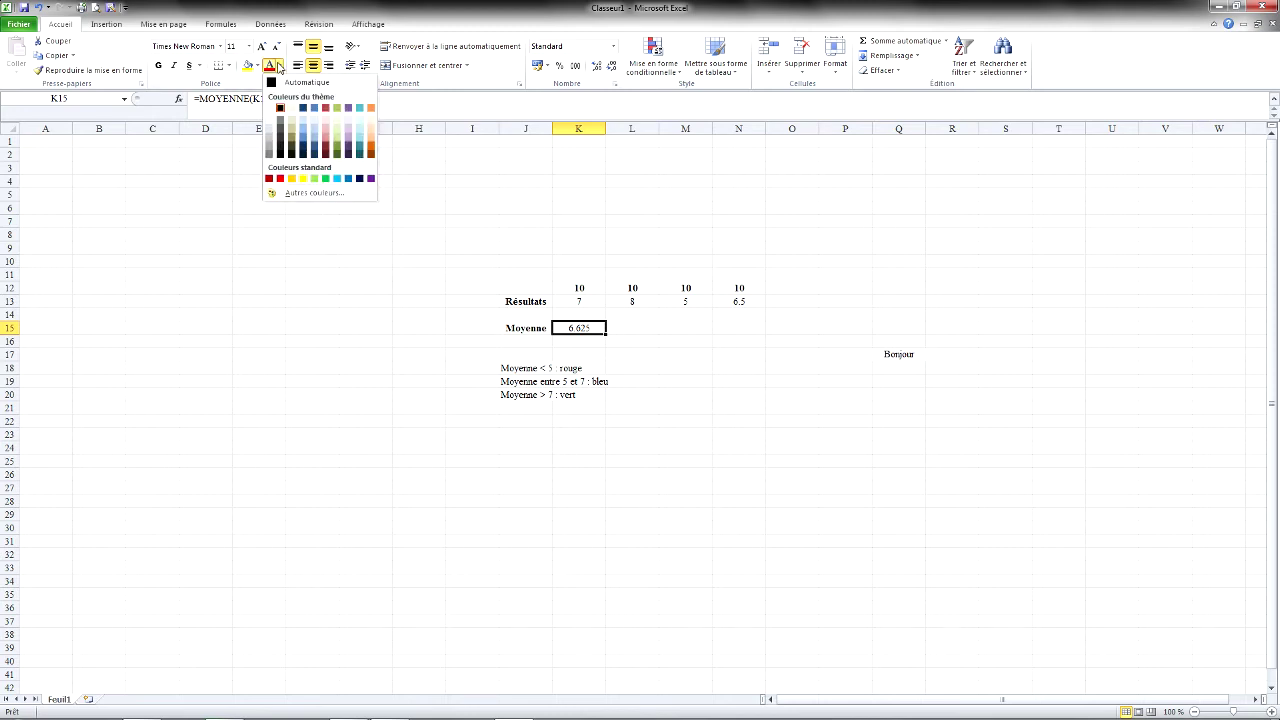
{"action": "left_click", "coordinate": [336, 178]}
{"action": "left_click", "coordinate": [619, 325]}
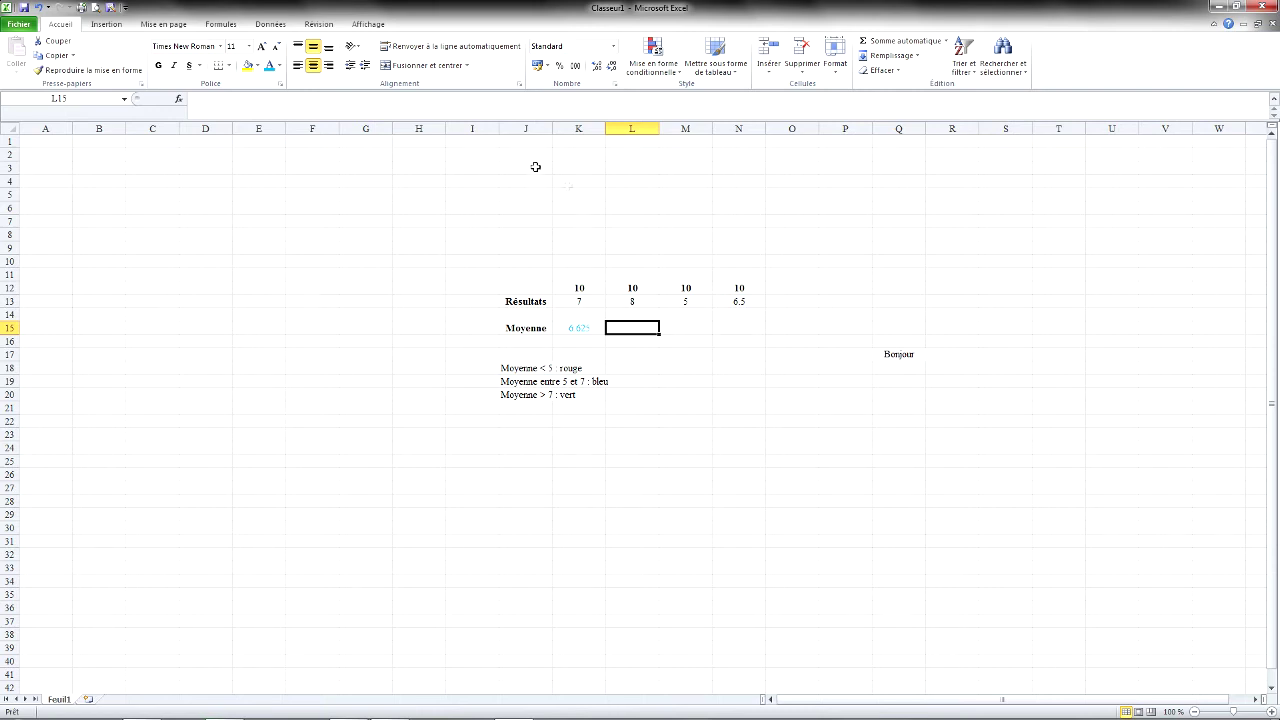
{"action": "left_click", "coordinate": [582, 328]}
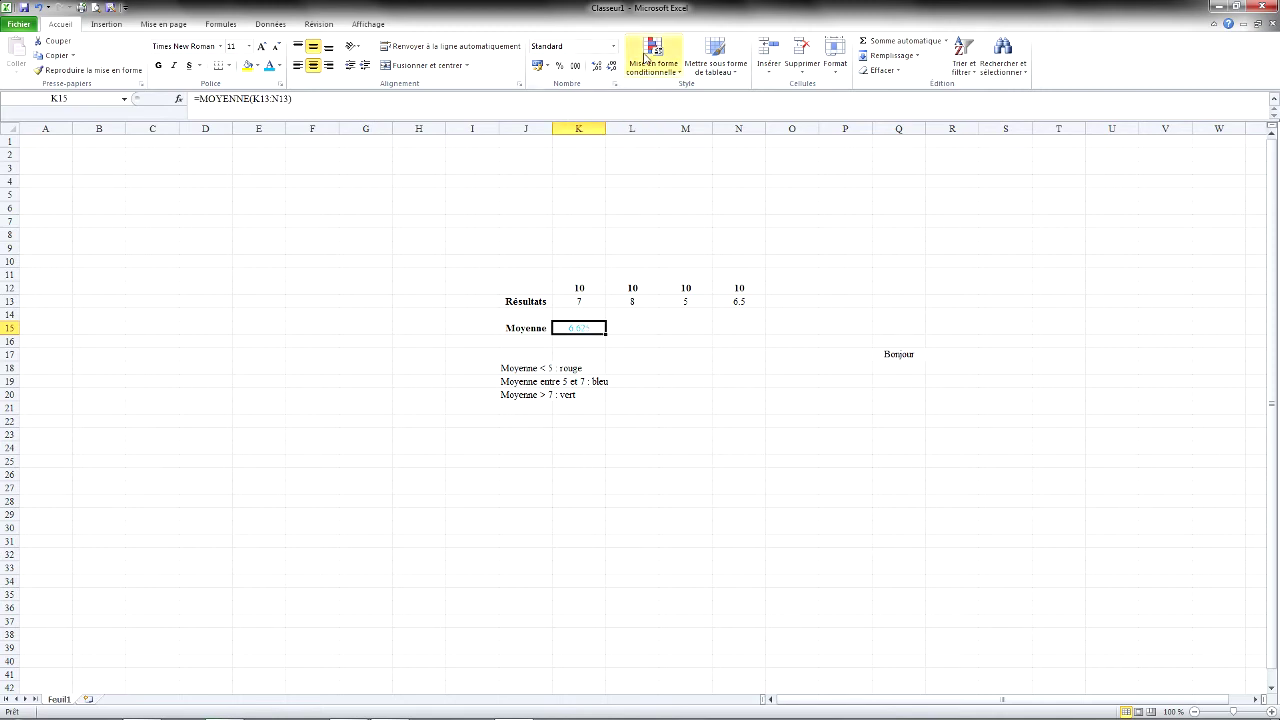
{"action": "left_click", "coordinate": [632, 302]}
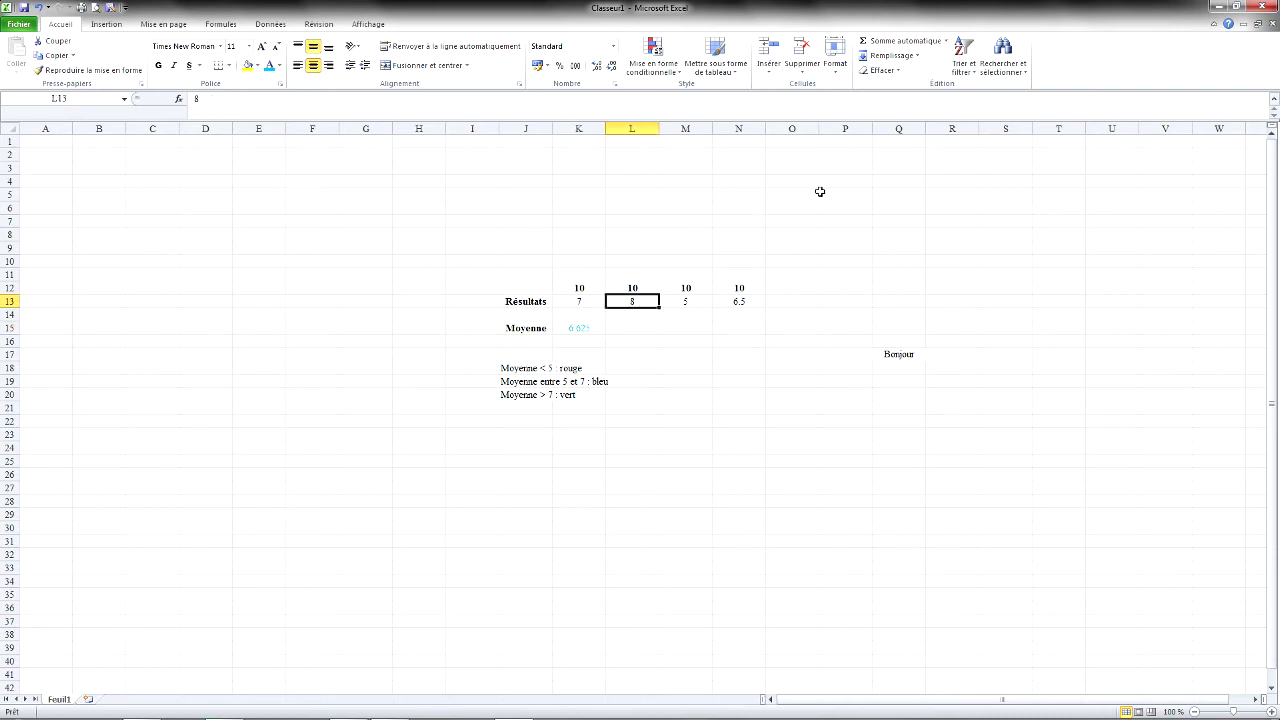
Test the average's colour rules by setting the second result in L13 to 0 and 10, and restore it to 8.
{"action": "type", "text": "0"}
{"action": "key", "text": "Return"}
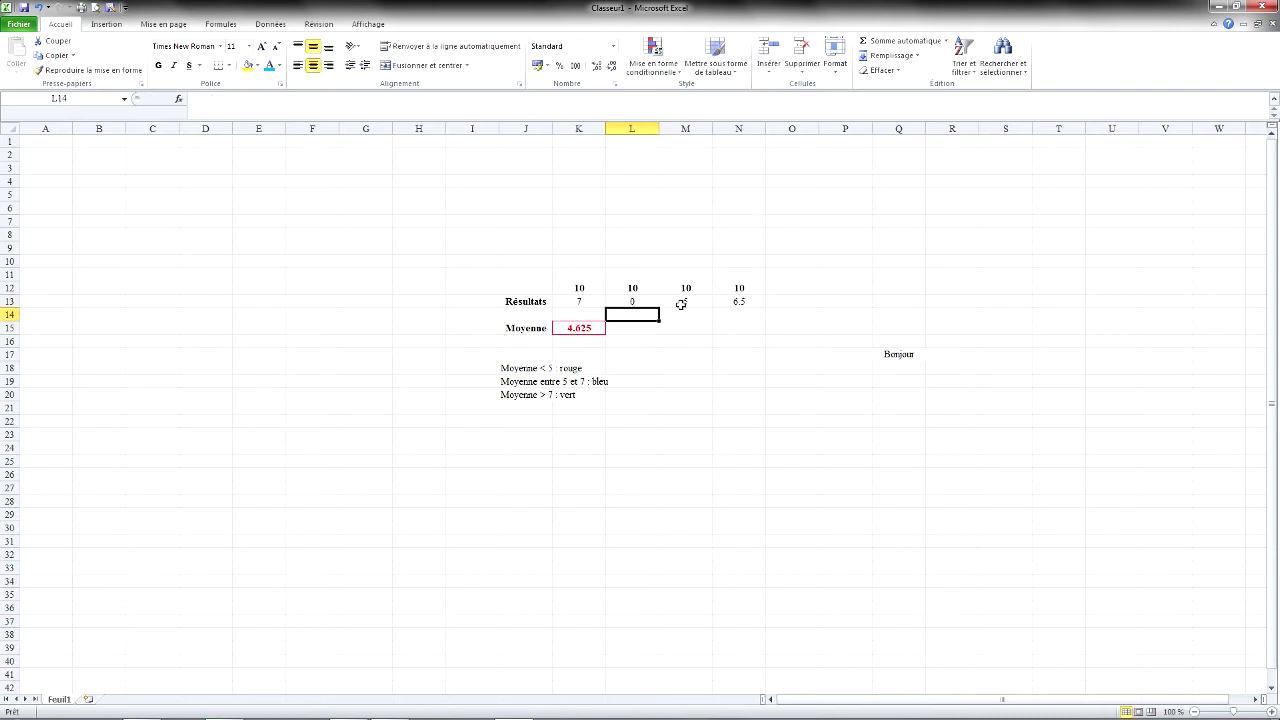
{"action": "left_click", "coordinate": [644, 300]}
{"action": "type", "text": "10"}
{"action": "key", "text": "Return"}
{"action": "left_click", "coordinate": [644, 300]}
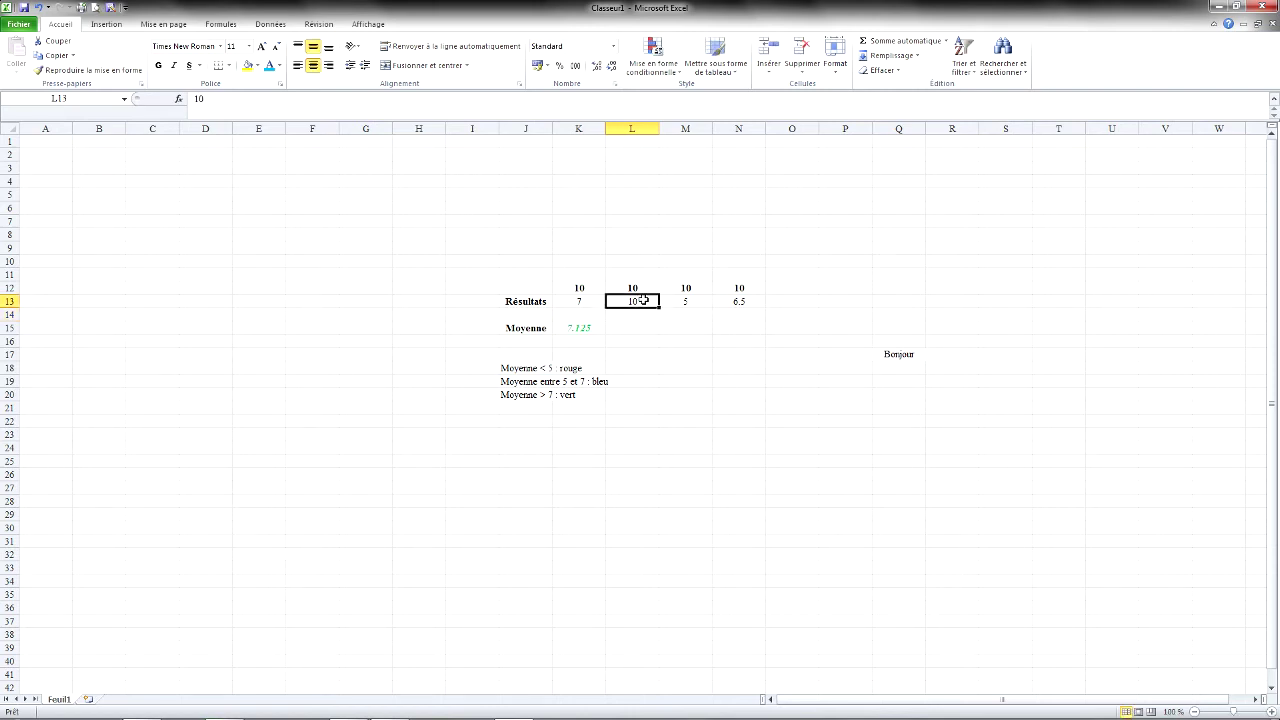
{"action": "type", "text": "8"}
{"action": "key", "text": "Return"}
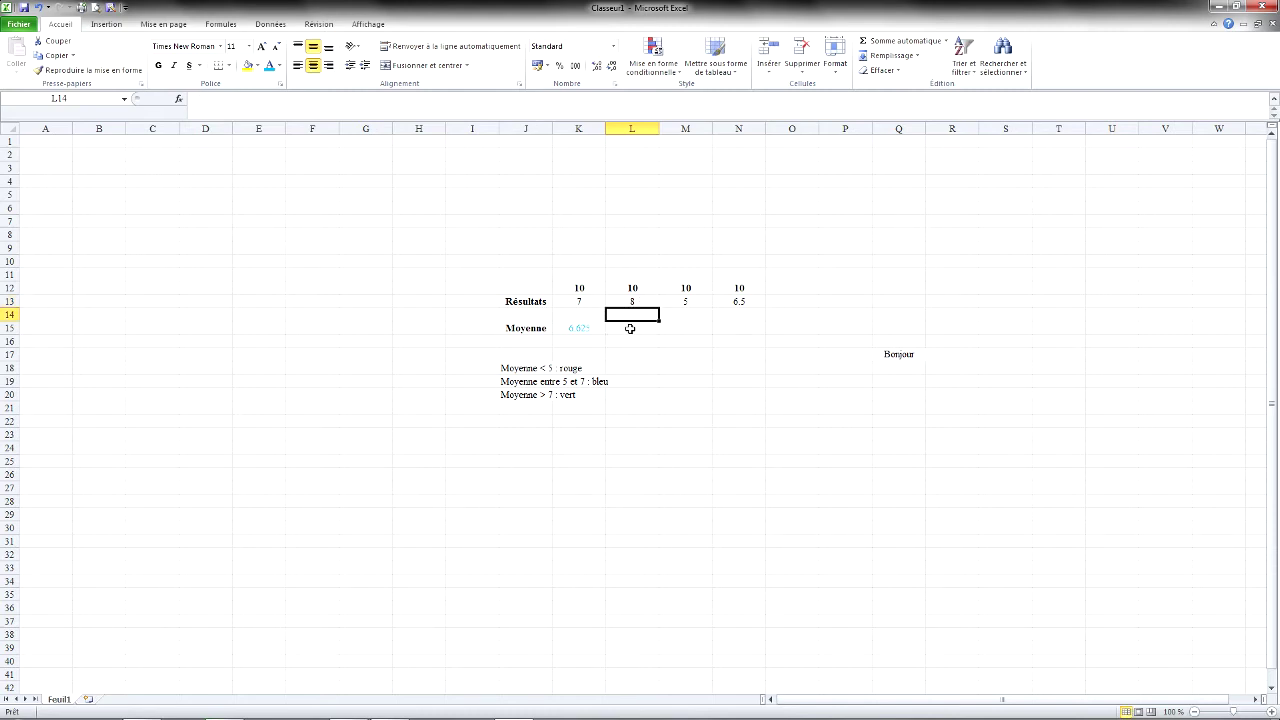
Clear the conditional formatting rules from the average cell K15 only.
{"action": "left_click", "coordinate": [585, 329]}
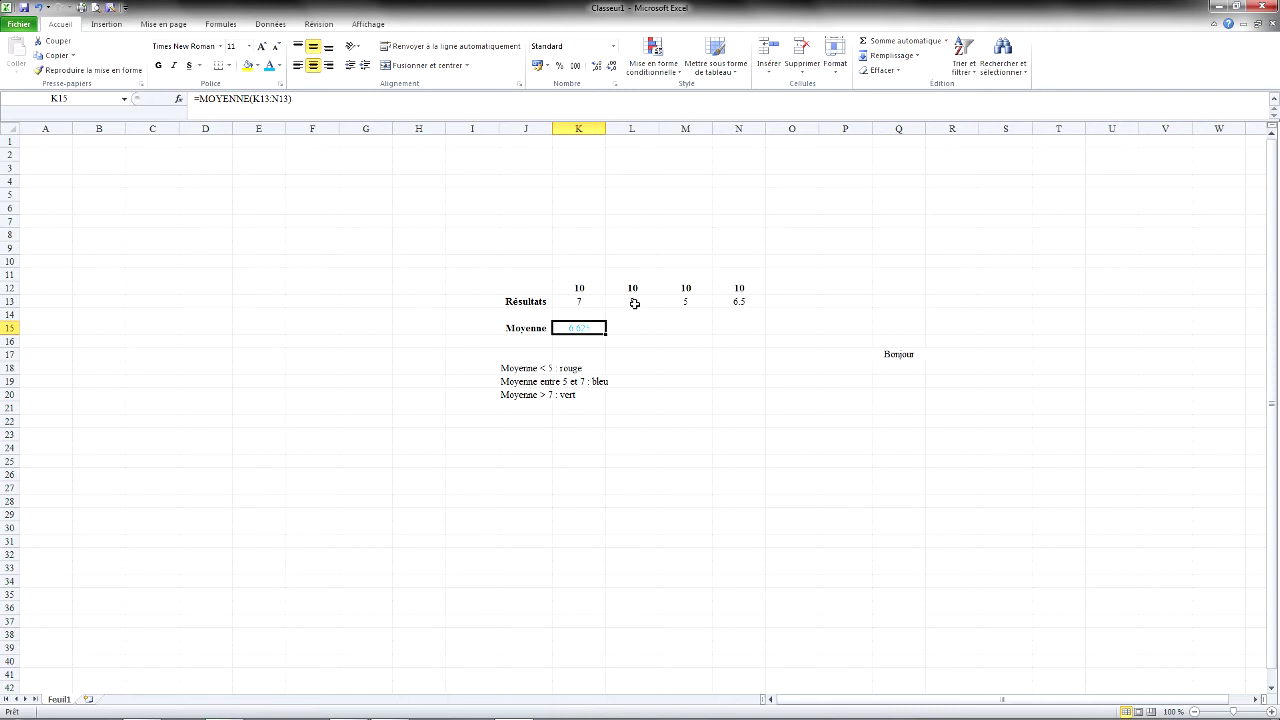
{"action": "left_click", "coordinate": [678, 70]}
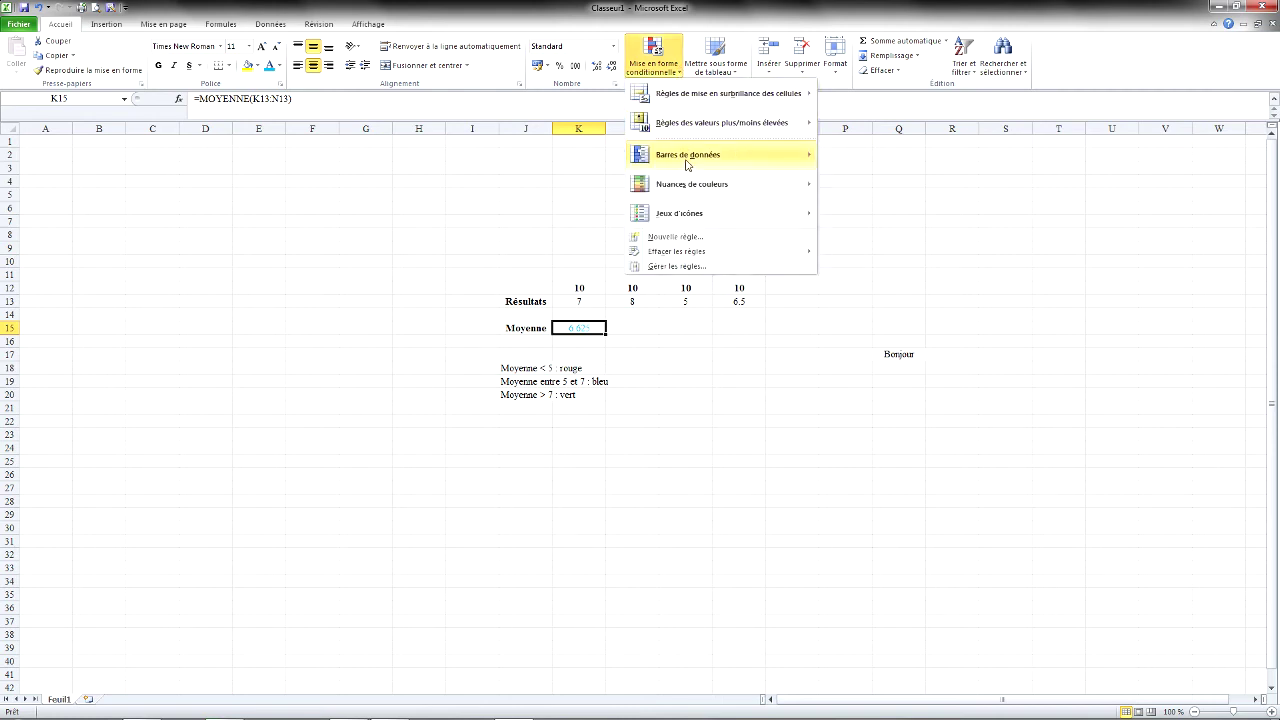
{"action": "mouse_move", "coordinate": [696, 256]}
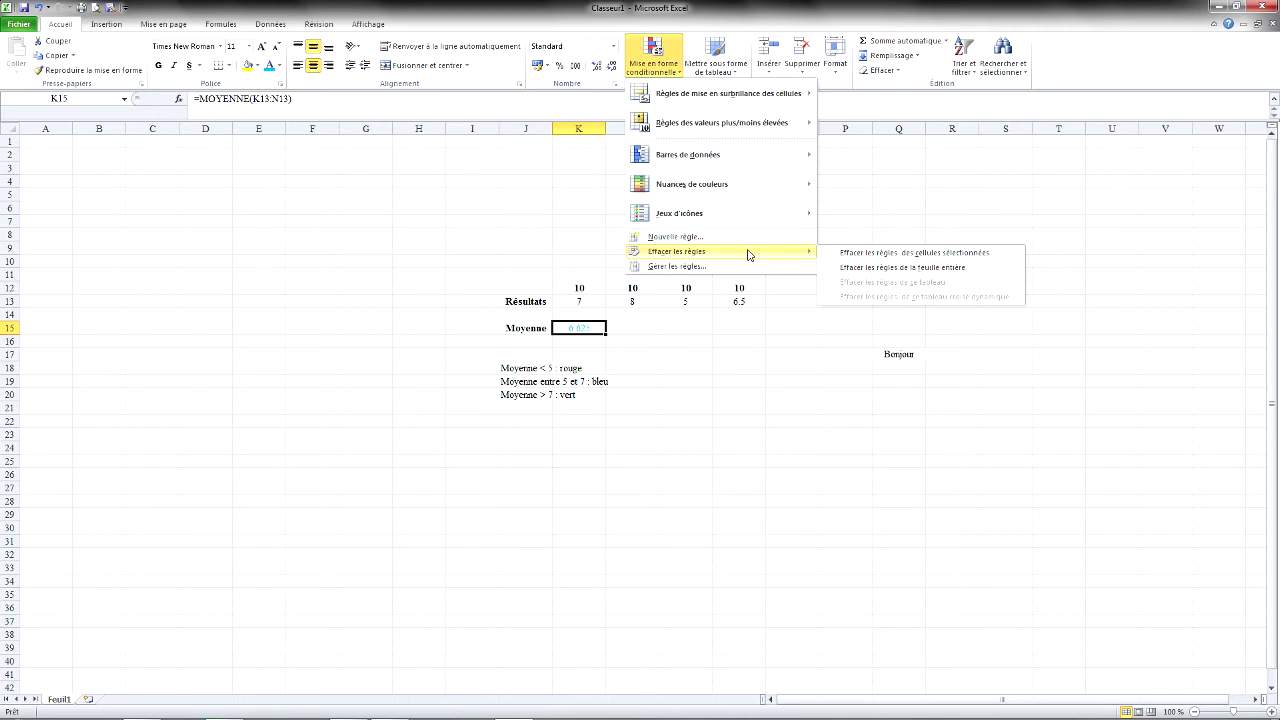
{"action": "left_click", "coordinate": [870, 257]}
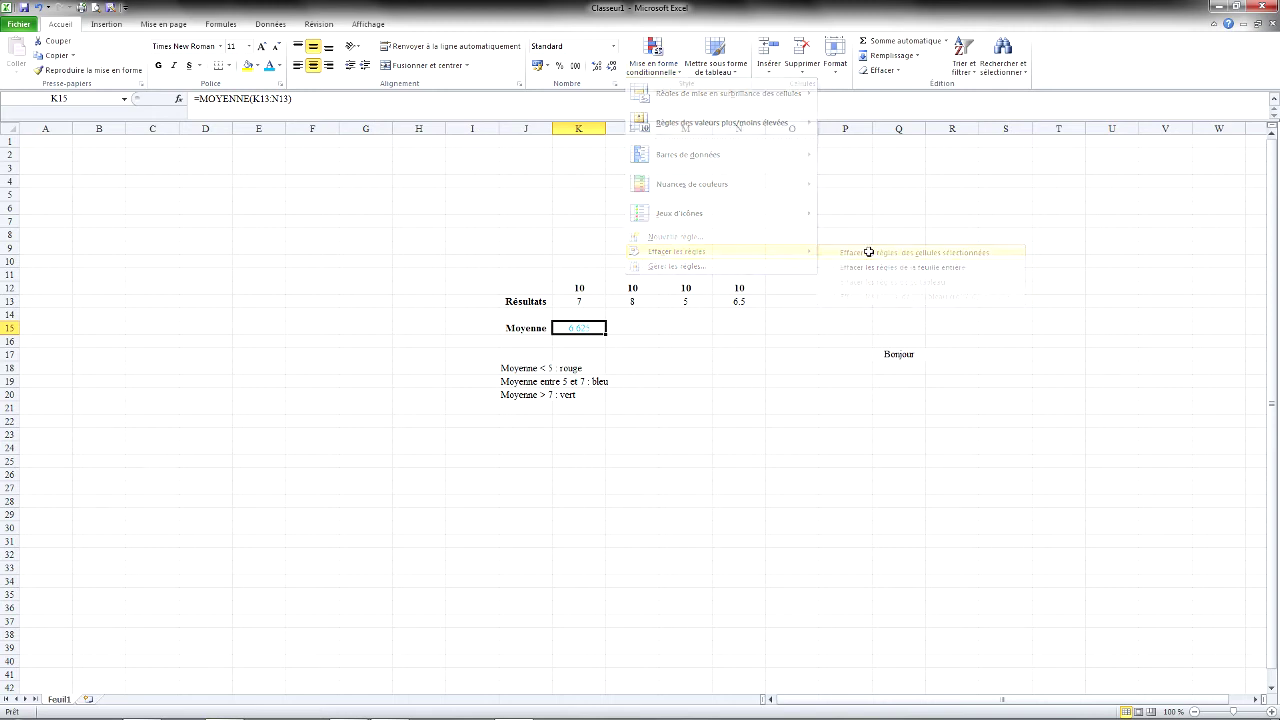
{"action": "left_click", "coordinate": [628, 328]}
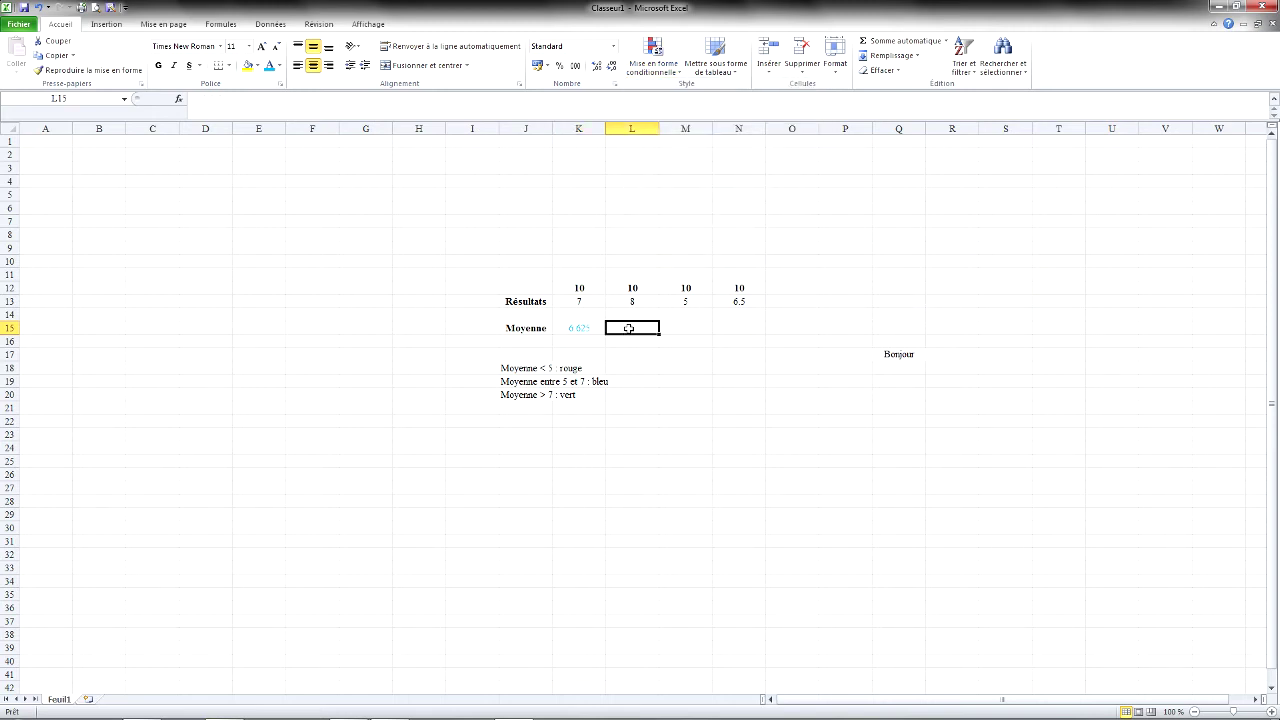
{"action": "left_click", "coordinate": [575, 327]}
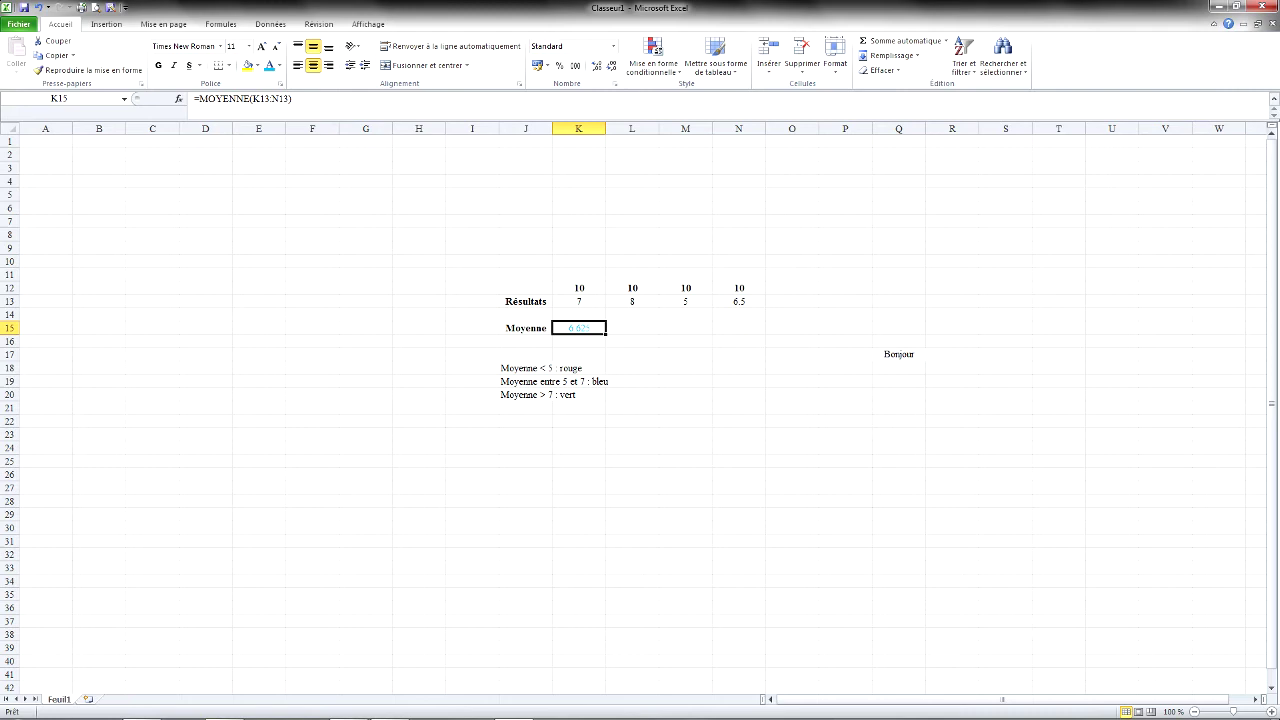
Check that K15 no longer changes colour by setting the first result in K13 to 0 and to 10.
{"action": "left_click", "coordinate": [578, 303]}
{"action": "type", "text": "0"}
{"action": "key", "text": "Return"}
{"action": "left_click", "coordinate": [583, 300]}
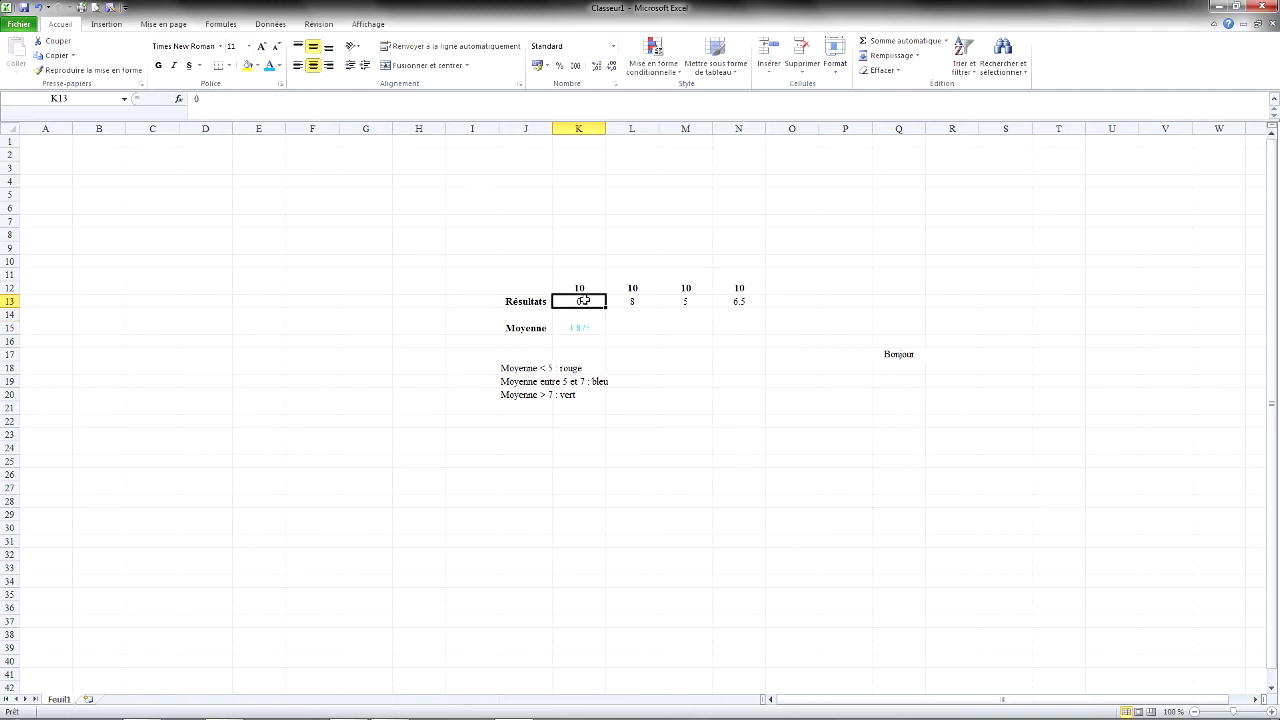
{"action": "type", "text": "10"}
{"action": "key", "text": "Return"}
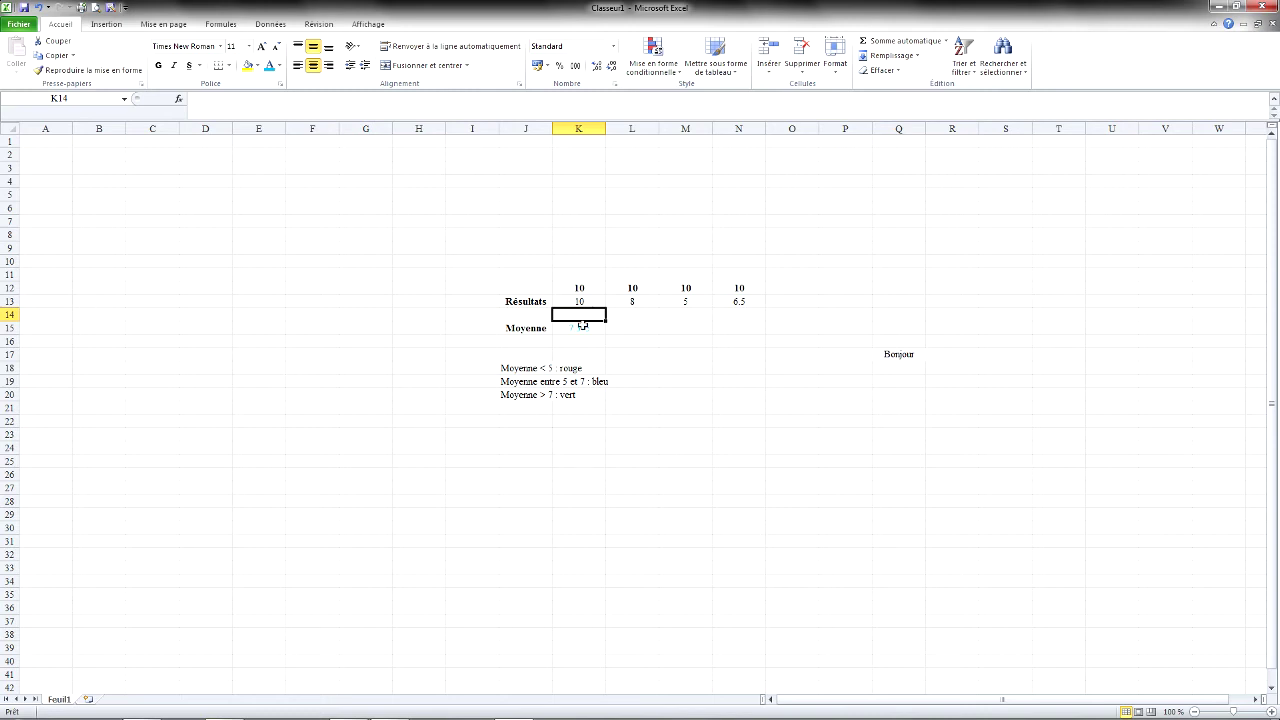
Reset the font colour of the average in K15 to automatic.
{"action": "left_click", "coordinate": [583, 328]}
{"action": "left_click", "coordinate": [279, 66]}
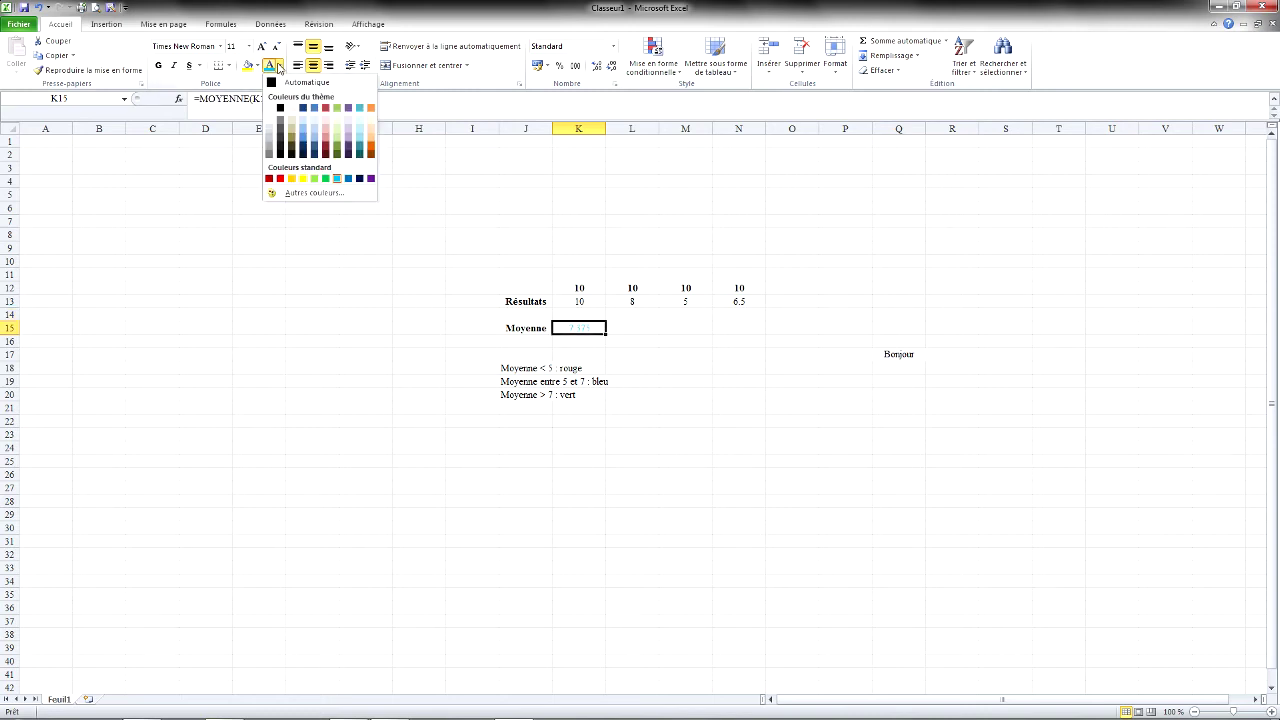
{"action": "left_click", "coordinate": [299, 85]}
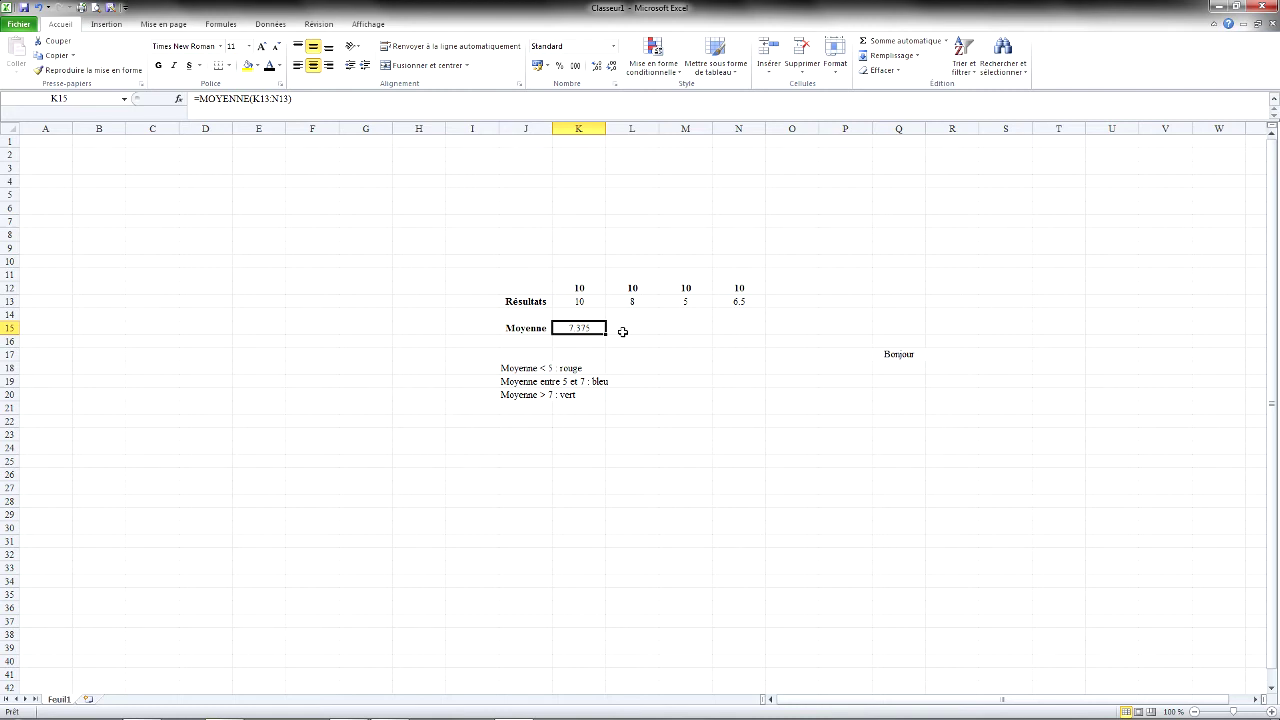
Examine the comparison operators offered for a new K15 rule that formats only cells containing certain values, and leave without creating it.
{"action": "left_click", "coordinate": [679, 72]}
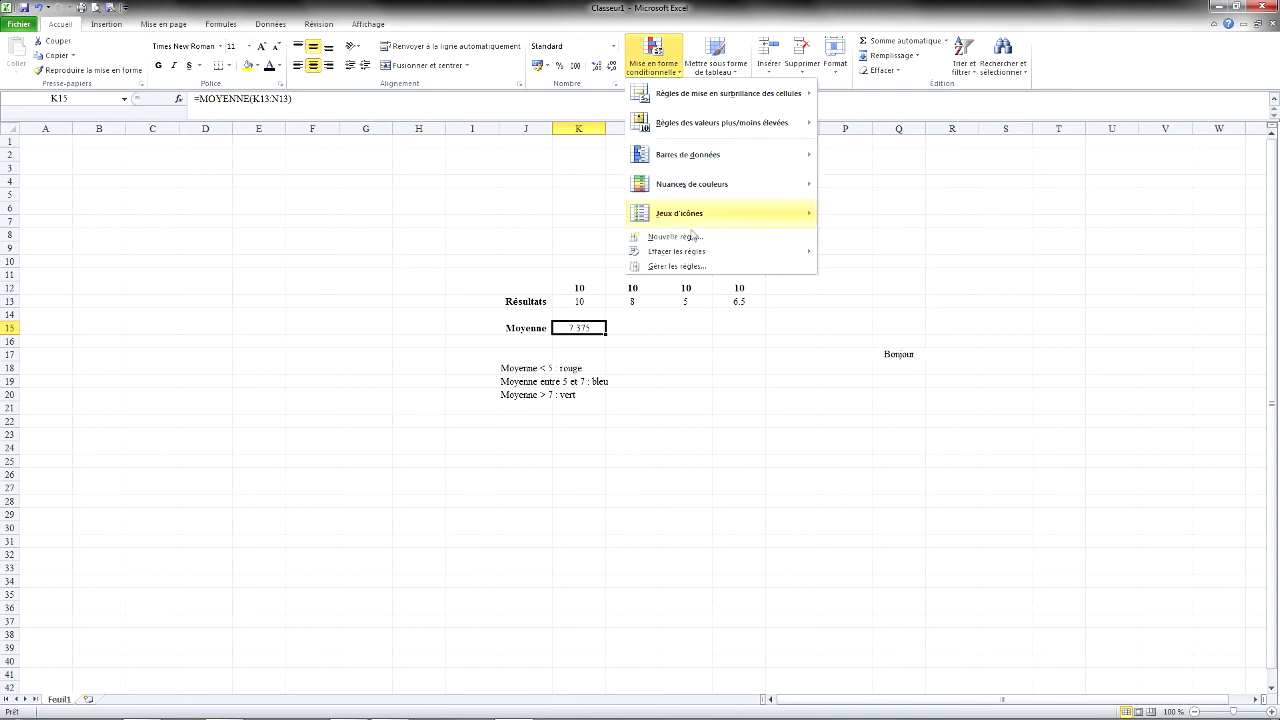
{"action": "mouse_move", "coordinate": [682, 193]}
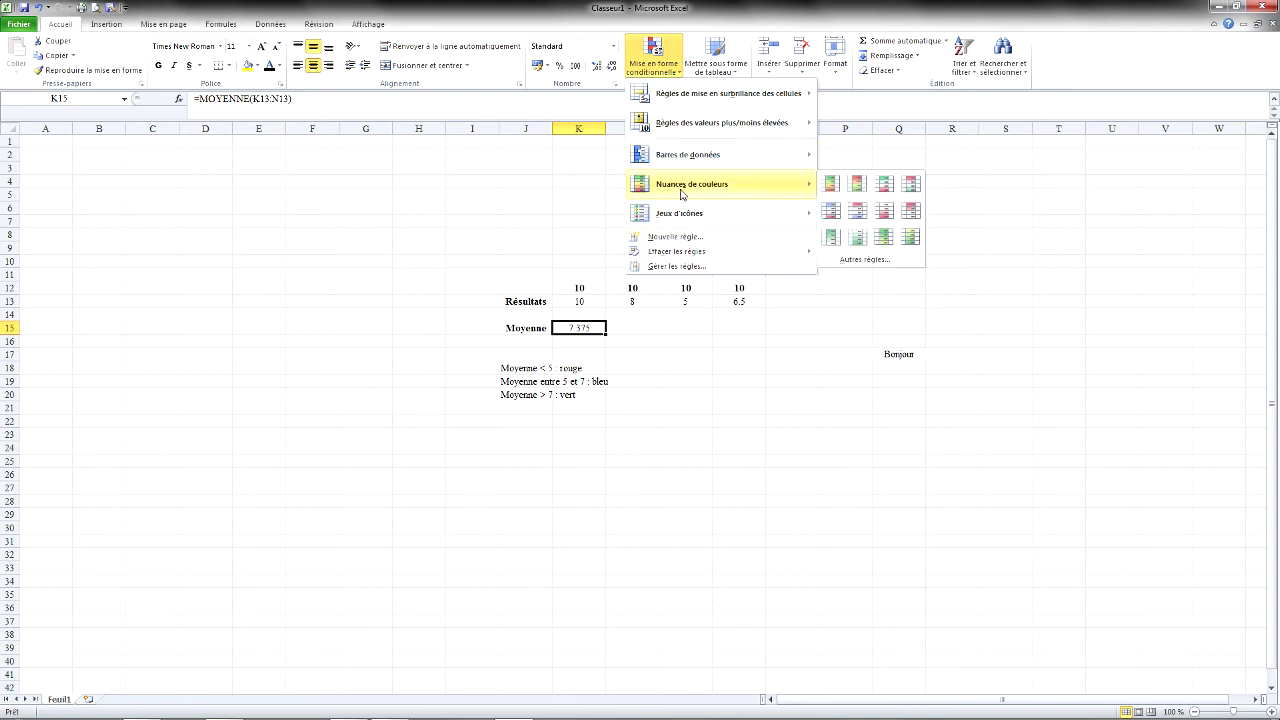
{"action": "mouse_move", "coordinate": [708, 126]}
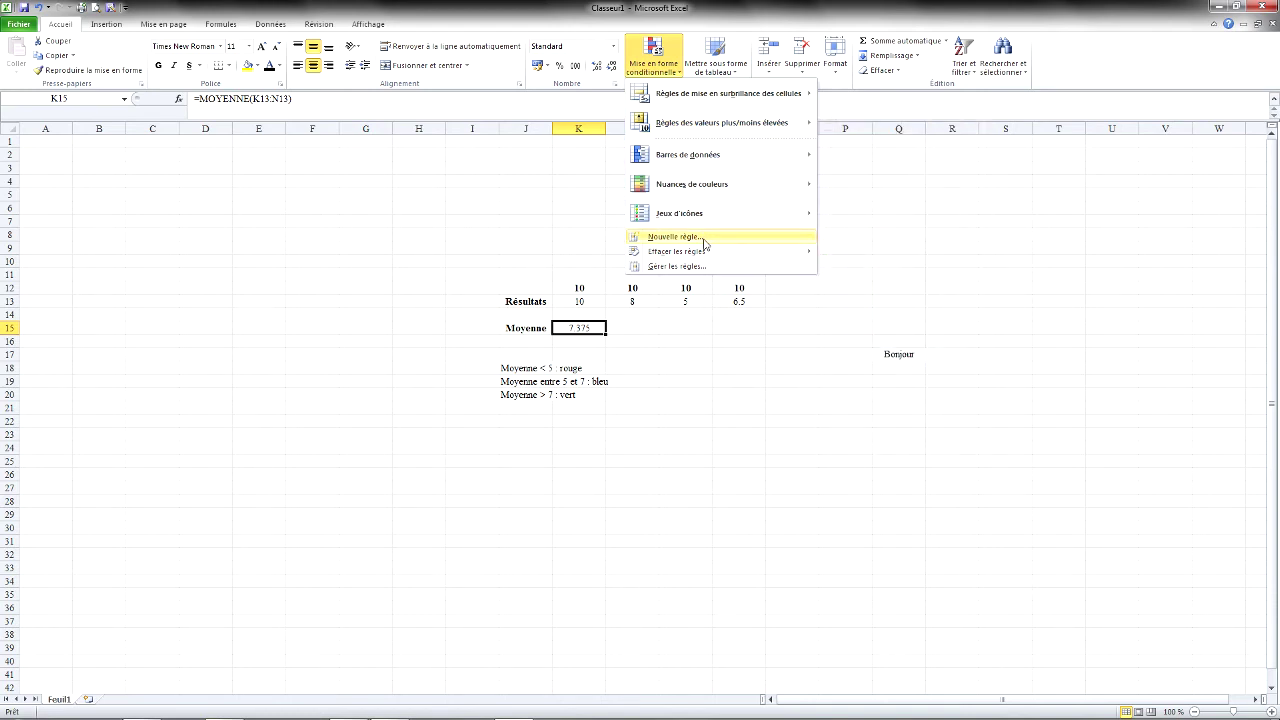
{"action": "left_click", "coordinate": [705, 240]}
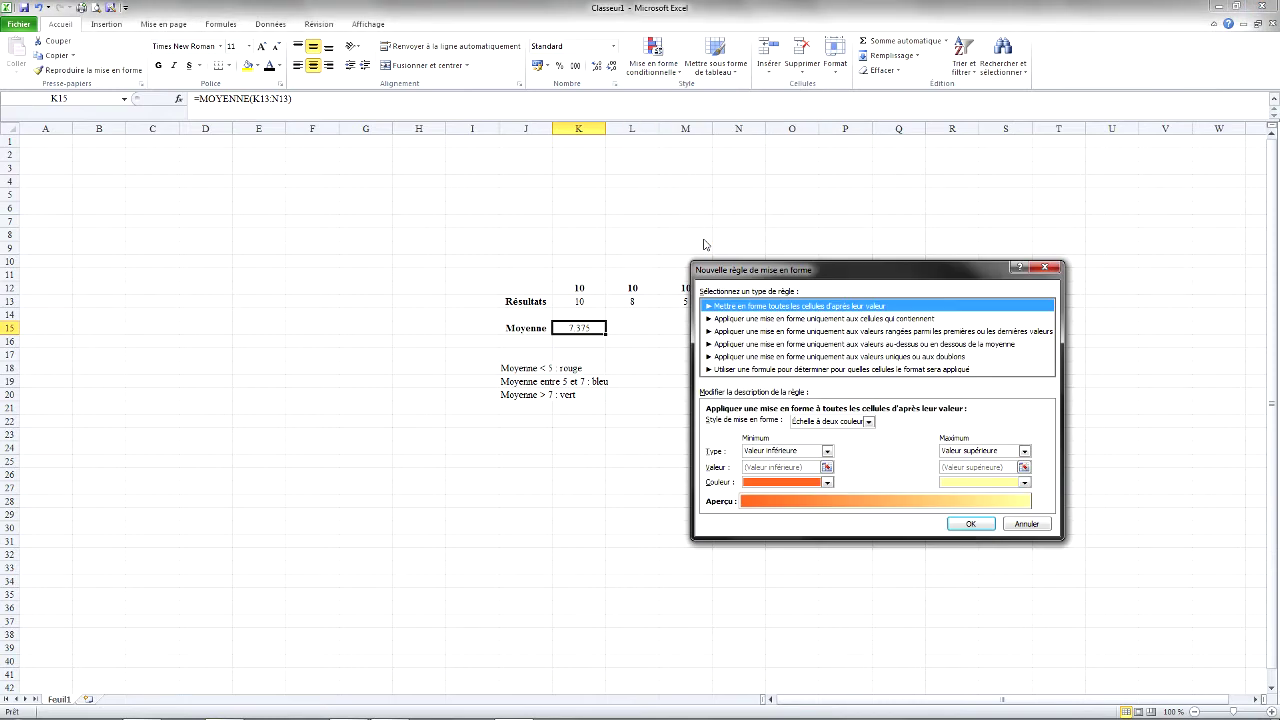
{"action": "left_click", "coordinate": [810, 319]}
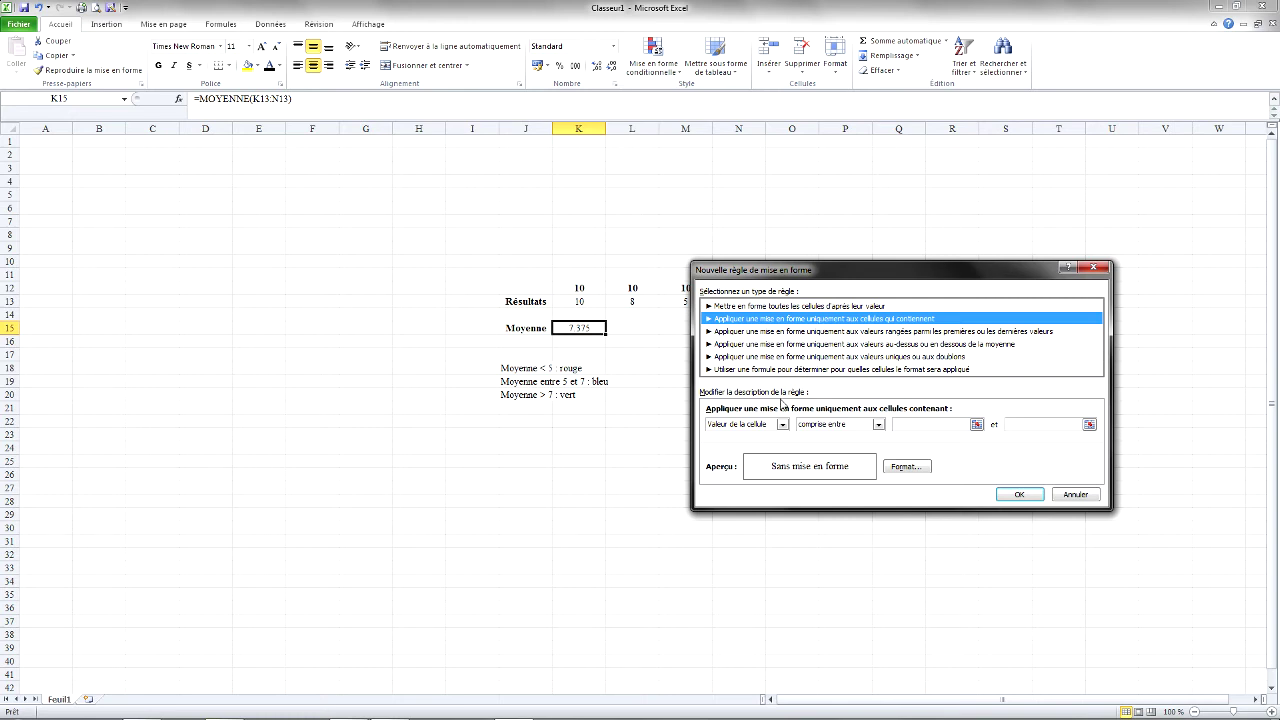
{"action": "left_click", "coordinate": [877, 425]}
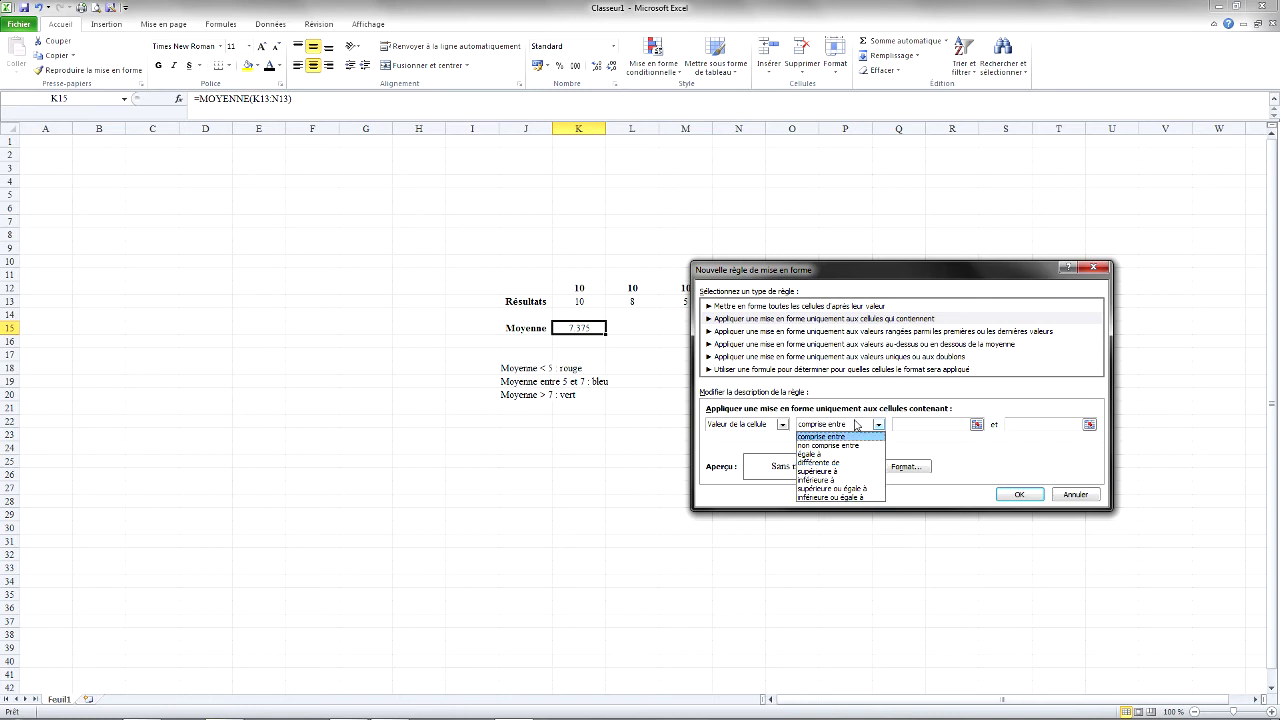
{"action": "left_click", "coordinate": [917, 447]}
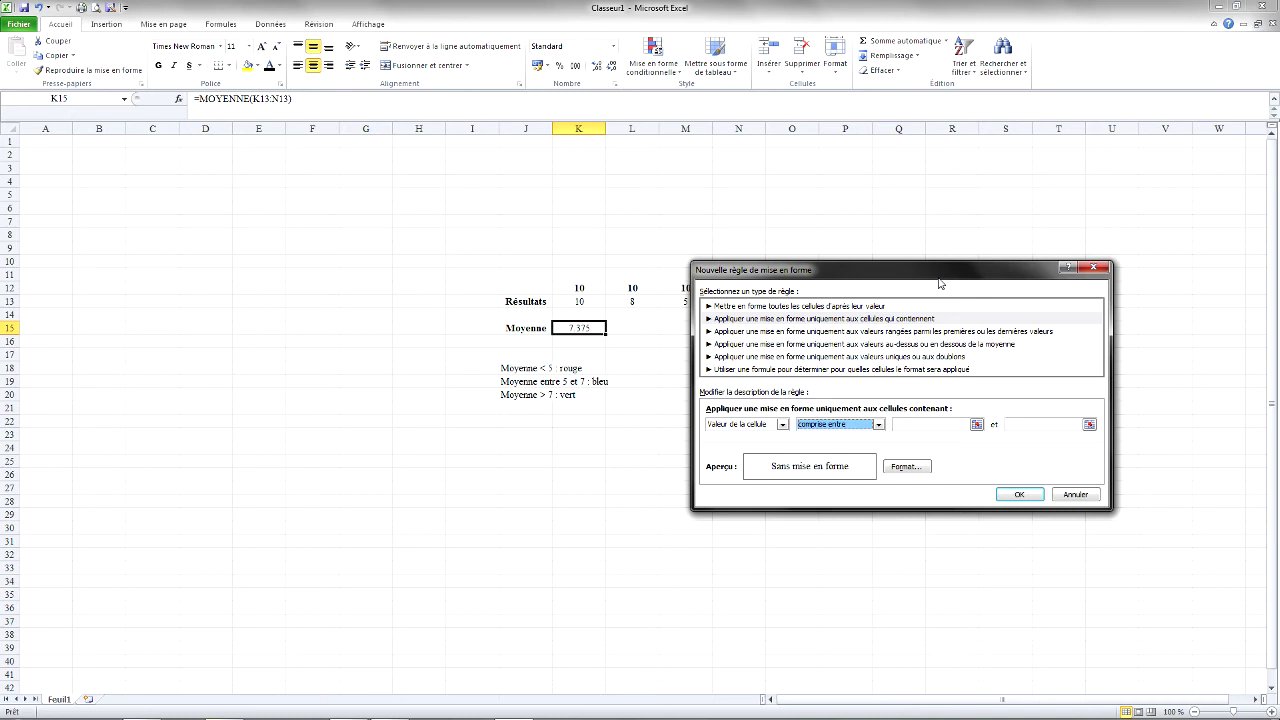
{"action": "left_click", "coordinate": [1096, 270]}
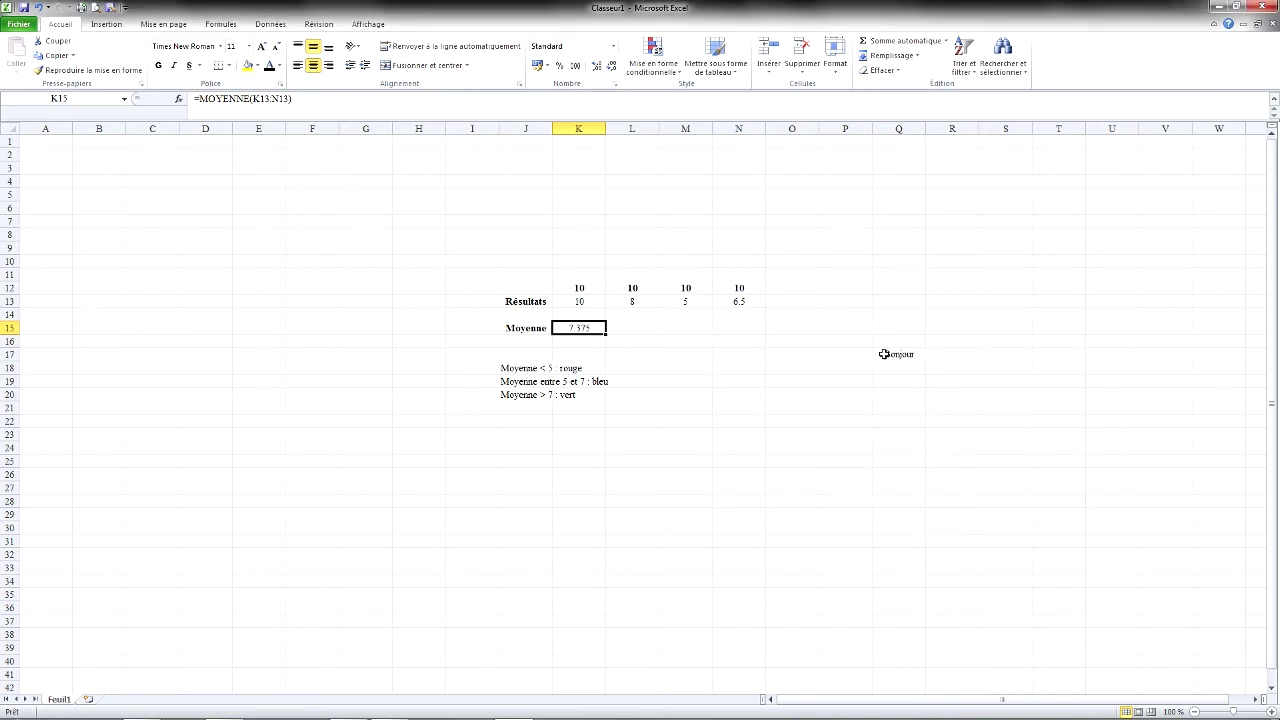
Apply a text-contains rule for "Bonjour" to the merged cell P17, using light red fill with dark red text.
{"action": "left_click", "coordinate": [886, 355]}
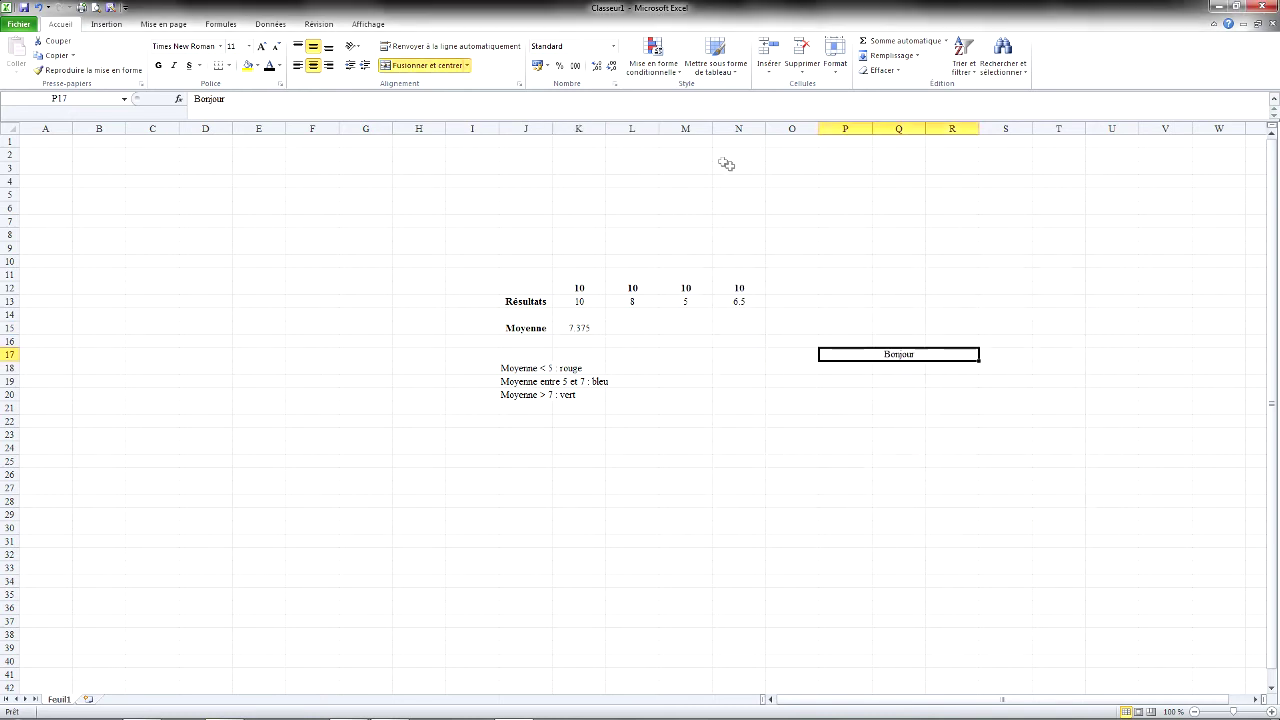
{"action": "left_click", "coordinate": [671, 77]}
{"action": "mouse_move", "coordinate": [737, 96]}
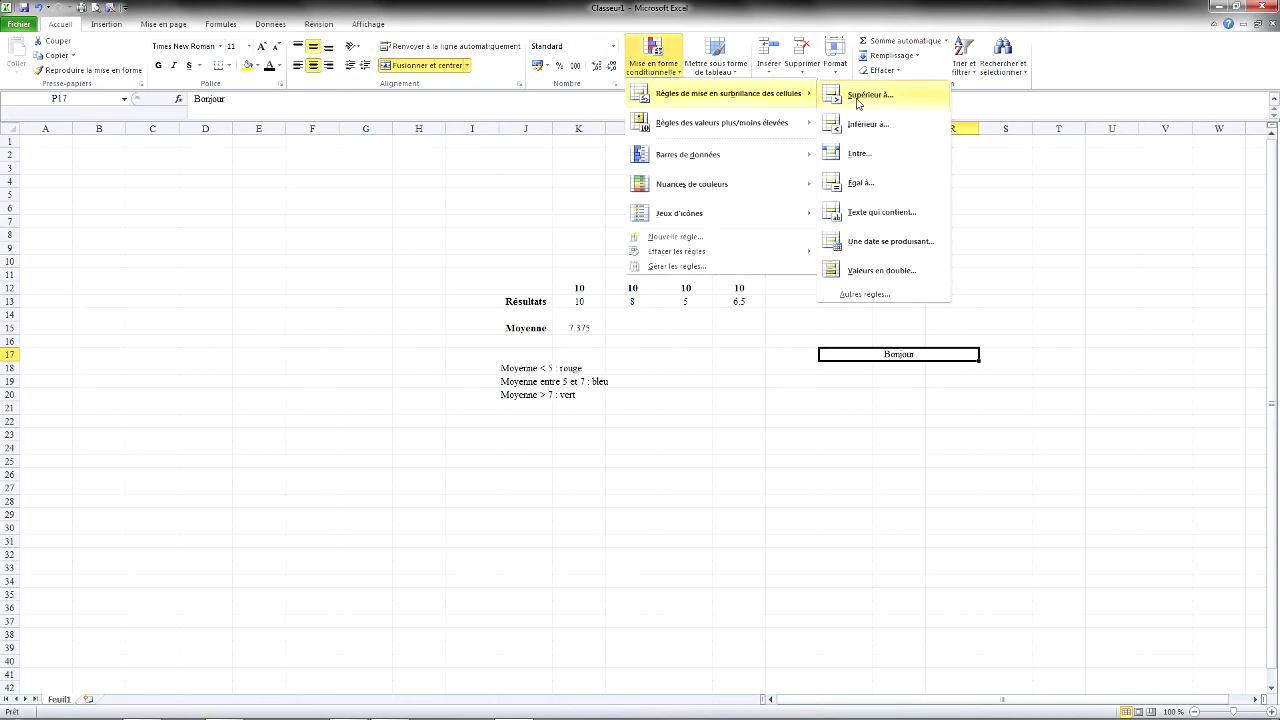
{"action": "left_click", "coordinate": [865, 220]}
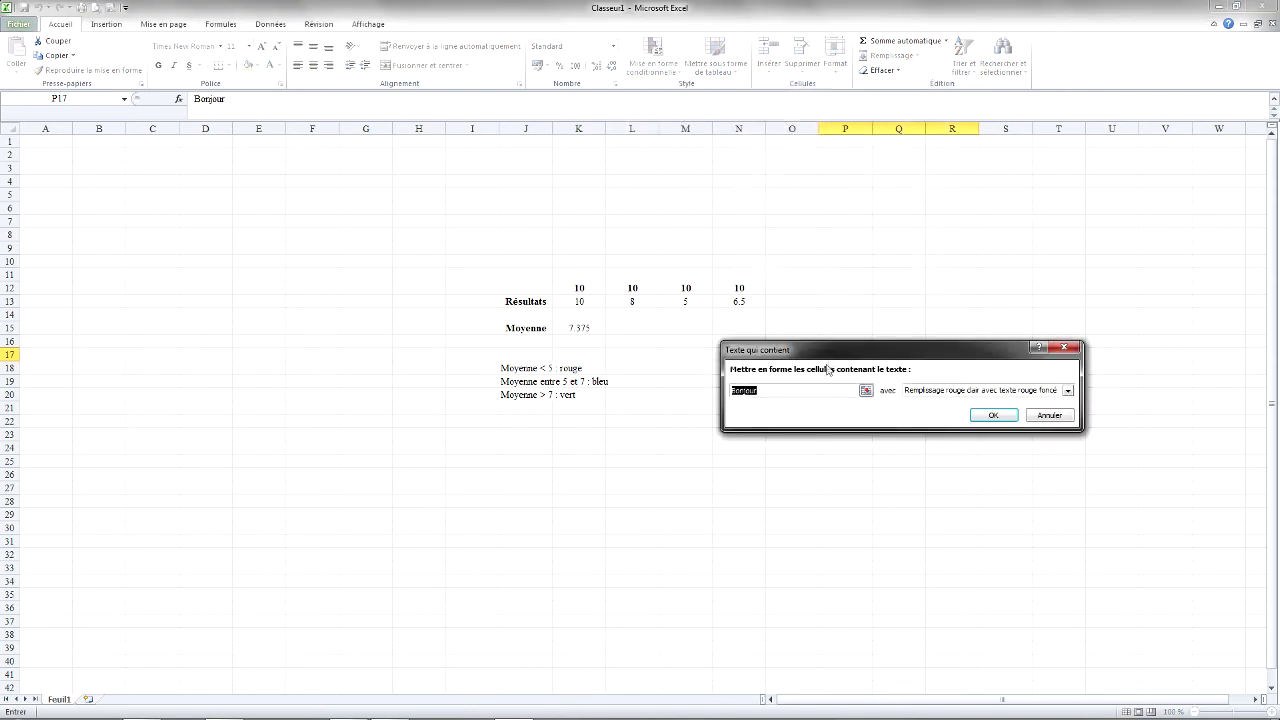
{"action": "left_click_drag", "start_coordinate": [872, 352], "coordinate": [822, 391]}
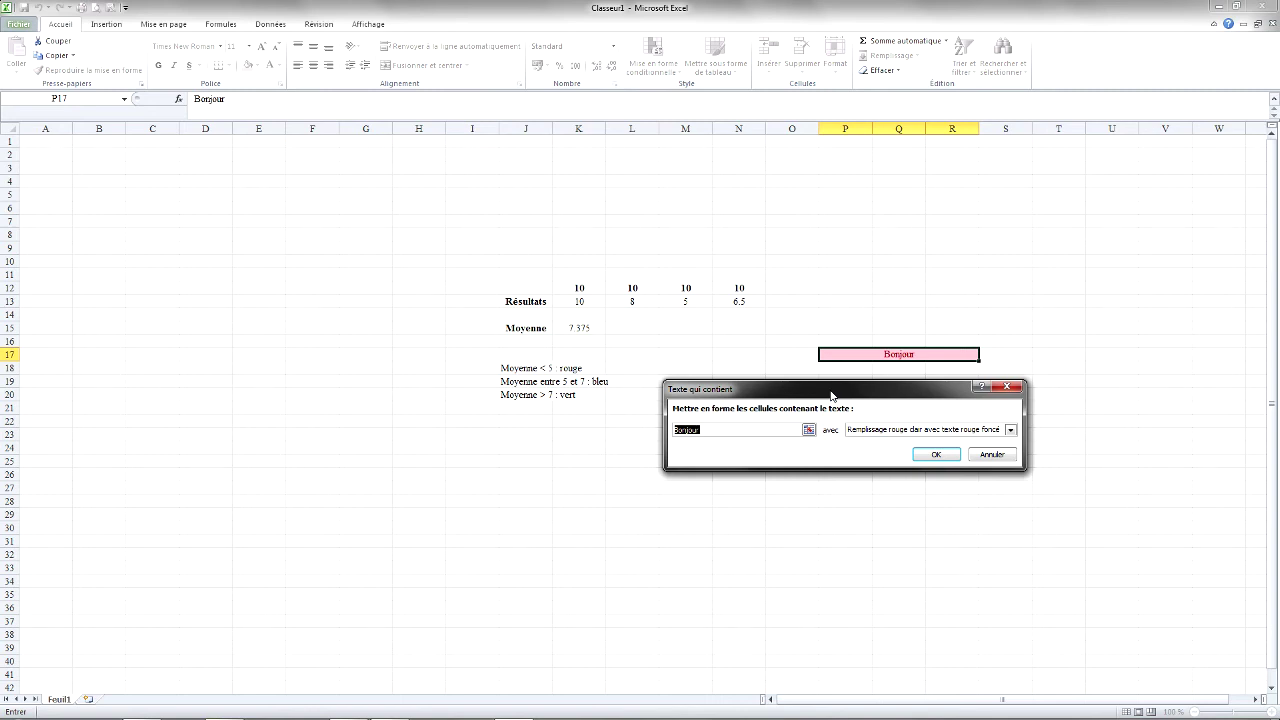
{"action": "left_click", "coordinate": [1010, 430]}
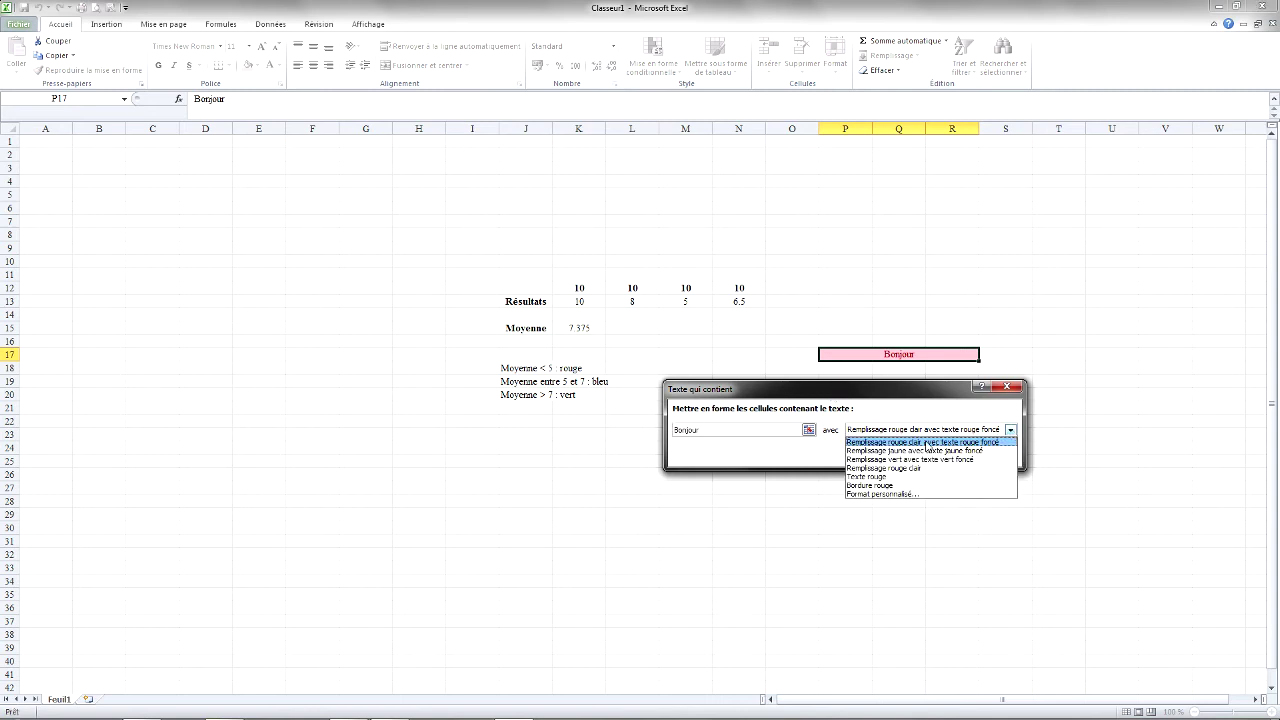
{"action": "left_click", "coordinate": [928, 416]}
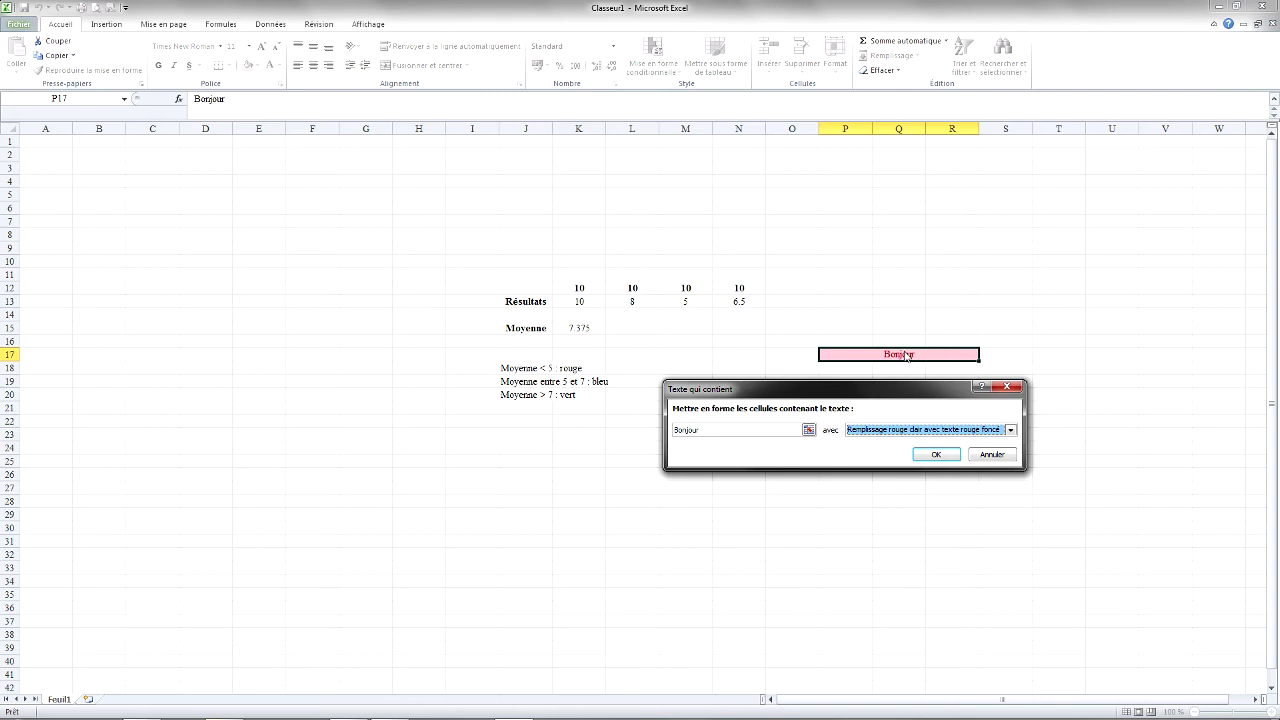
{"action": "left_click", "coordinate": [943, 457]}
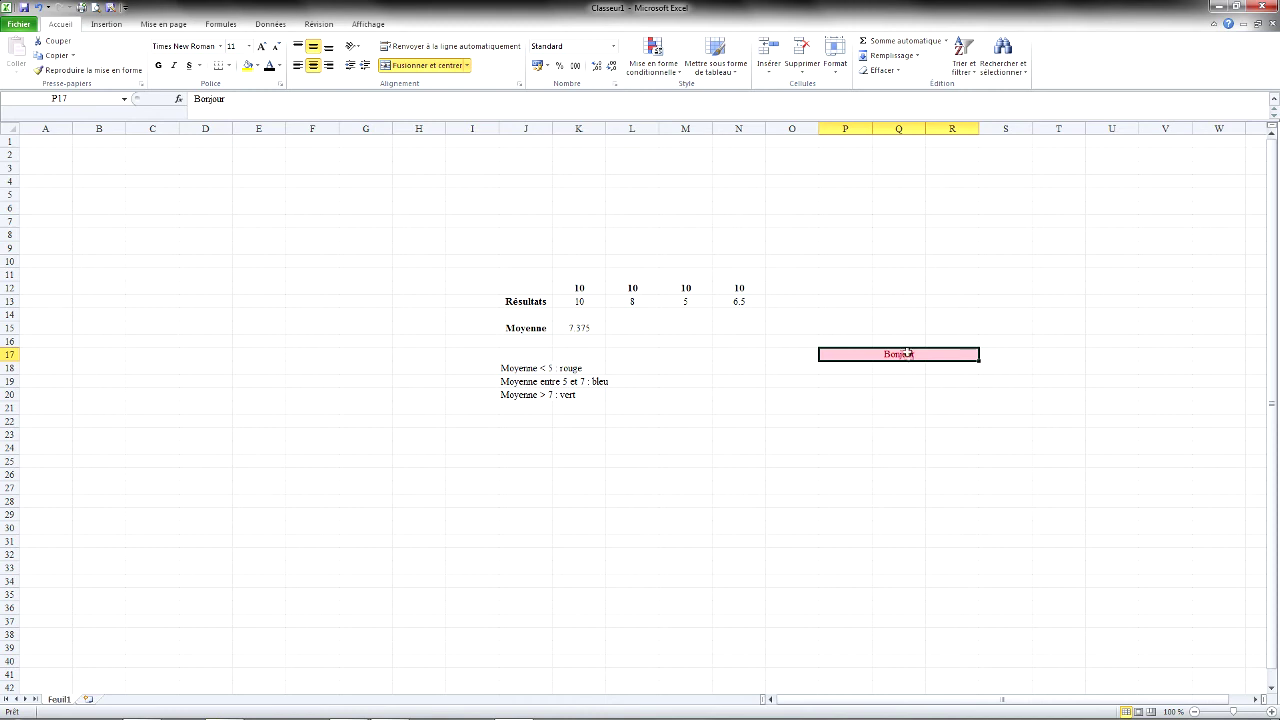
Test the text rule by extending the text in P17 to "Bonjour à tout le monde".
{"action": "key", "text": "F2"}
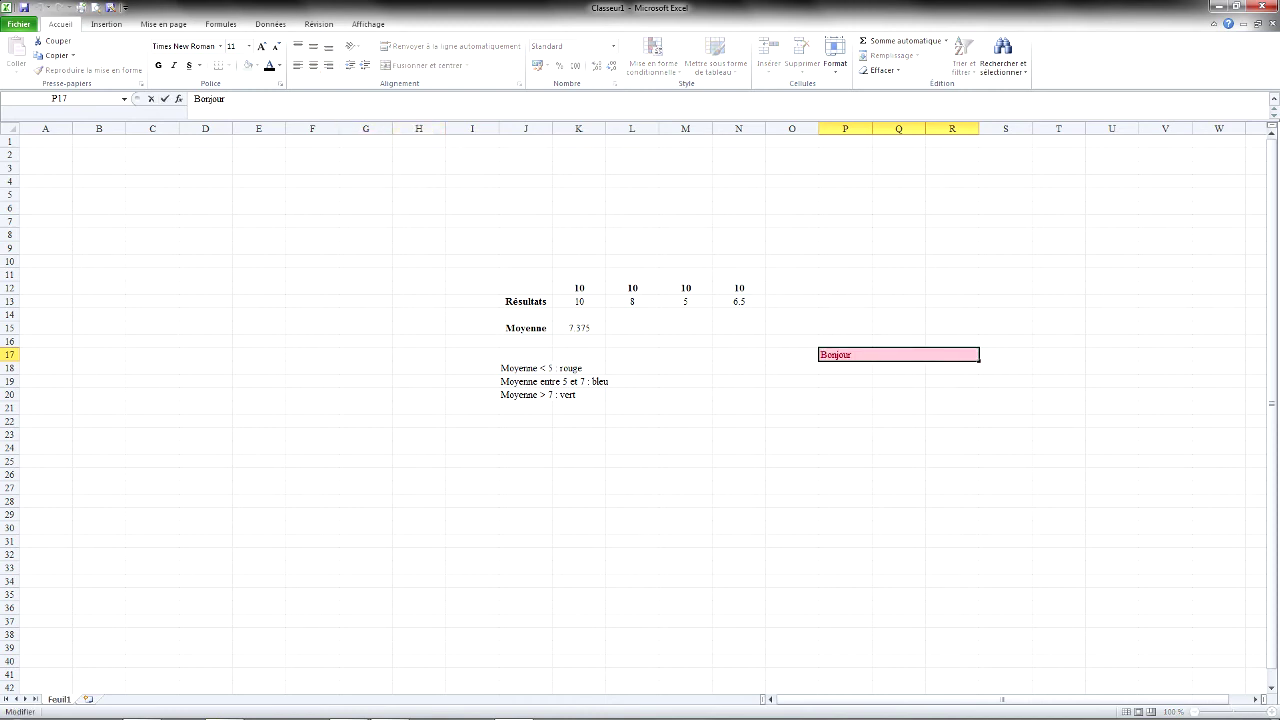
{"action": "double_click", "coordinate": [884, 354]}
{"action": "left_click", "coordinate": [915, 355]}
{"action": "type", "text": "à tout le monde"}
{"action": "key", "text": "Return"}
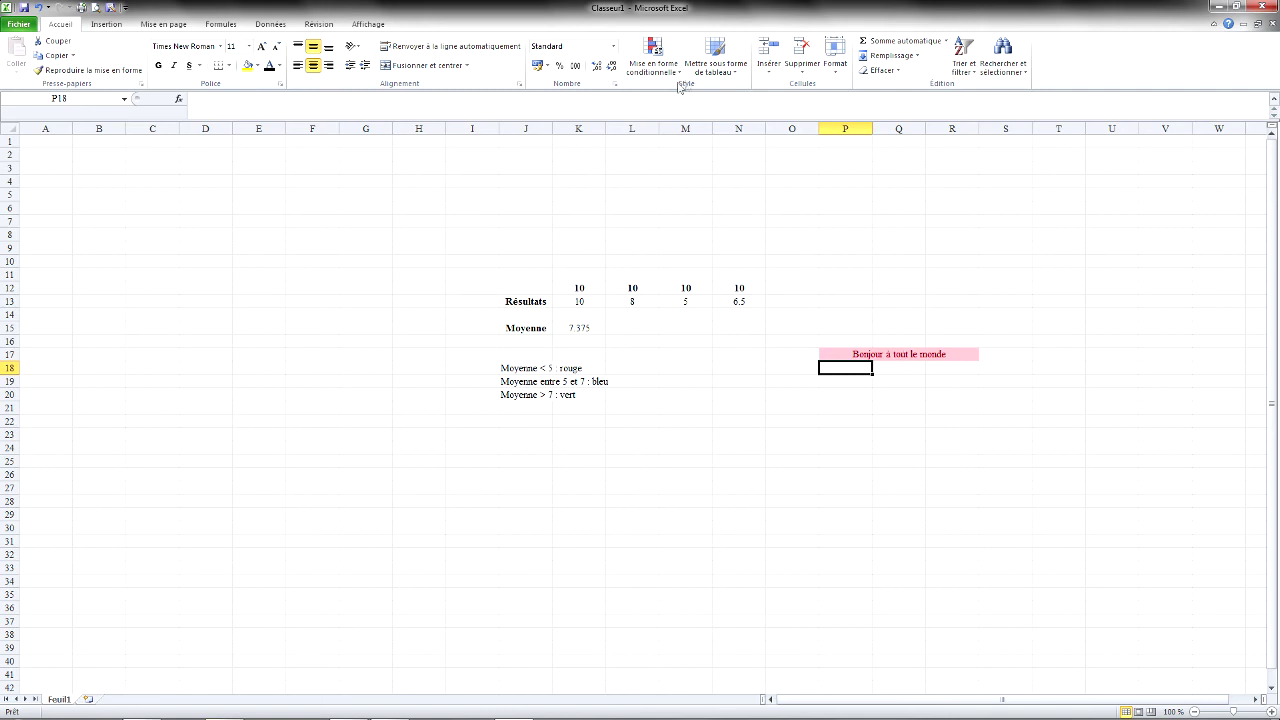
Display the available highlight-cells conditional formatting rules.
{"action": "left_click", "coordinate": [653, 58]}
{"action": "mouse_move", "coordinate": [711, 91]}
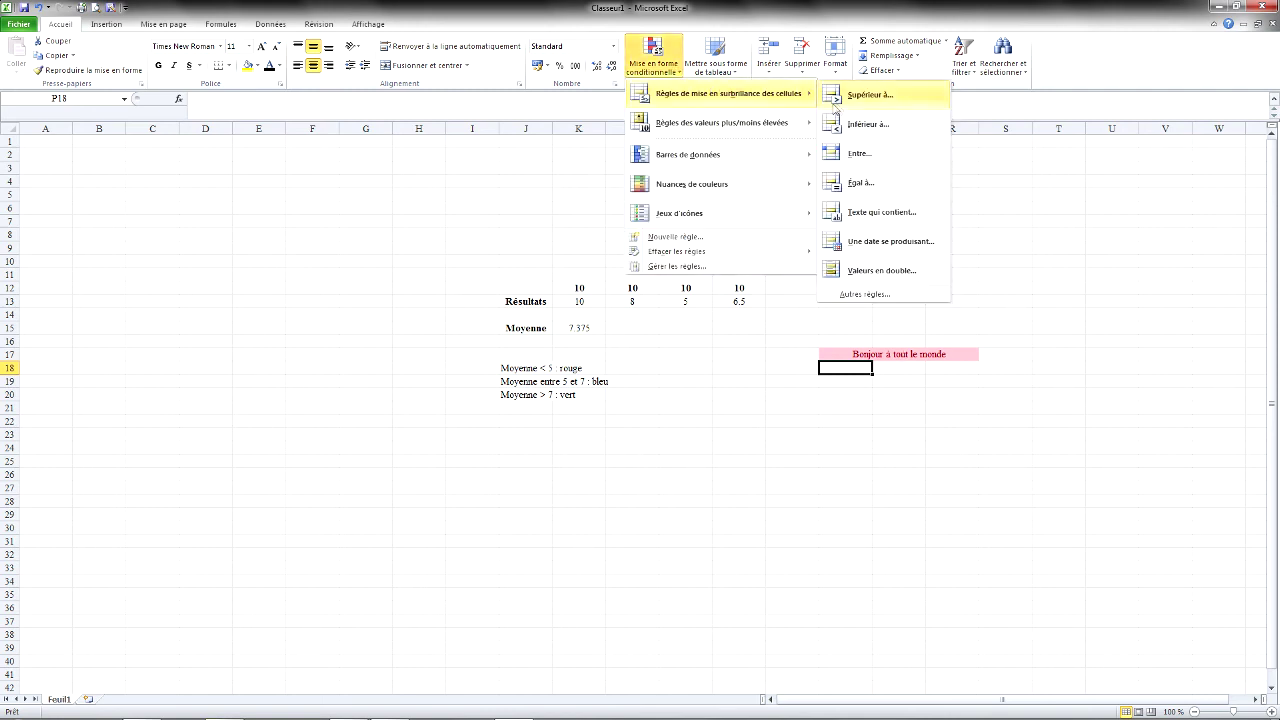